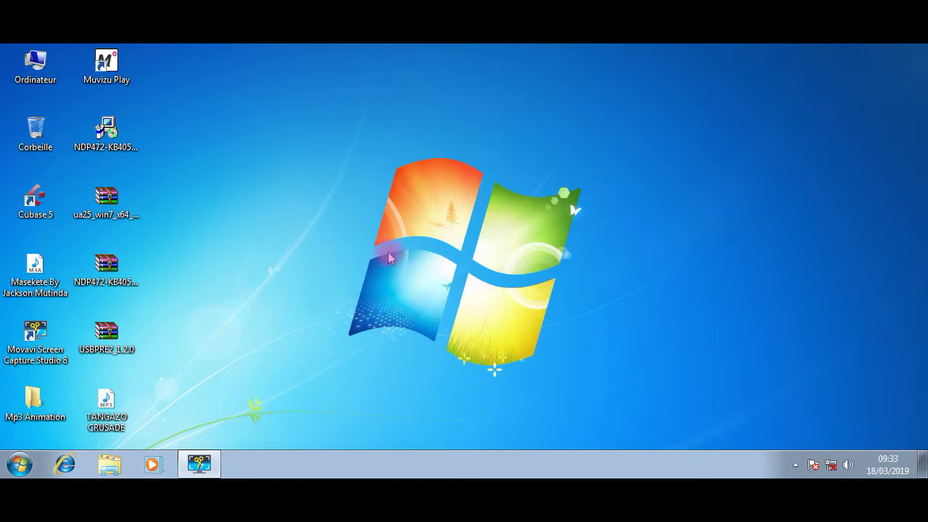
Launch Cubase 5 and skip the Waves licence check so loading continues without the Waves plugins.
{"action": "double_click", "coordinate": [35, 205]}
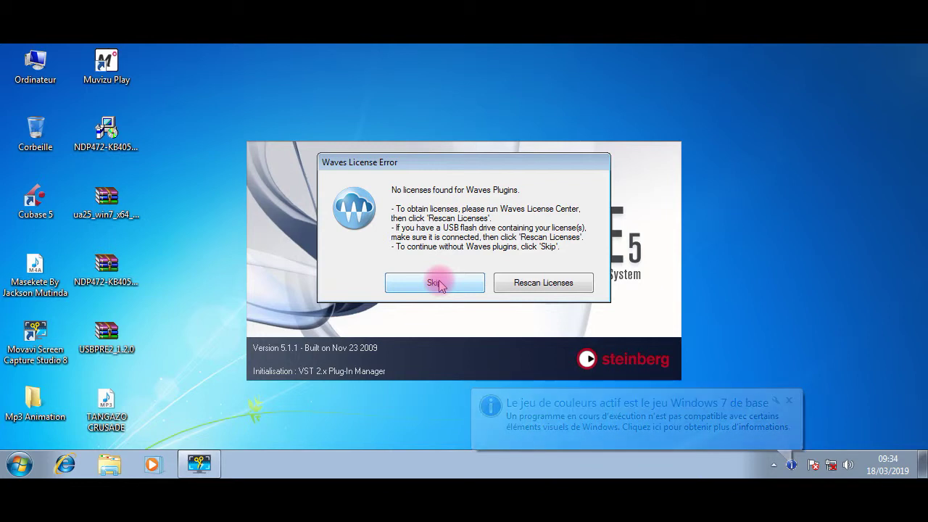
{"action": "left_click", "coordinate": [439, 283]}
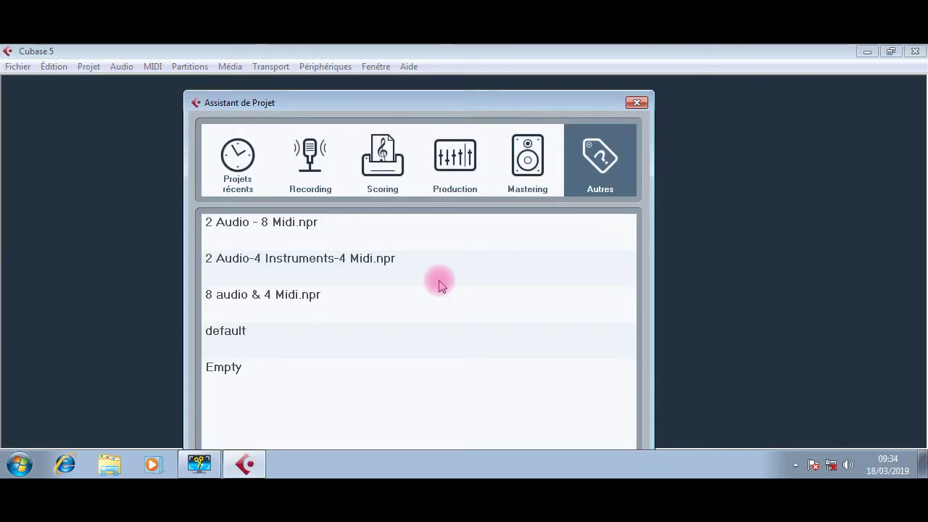
Look through the recent projects and the Recording, Scoring, Production and Mastering templates in the project assistant.
{"action": "left_click_drag", "start_coordinate": [406, 107], "coordinate": [406, 95]}
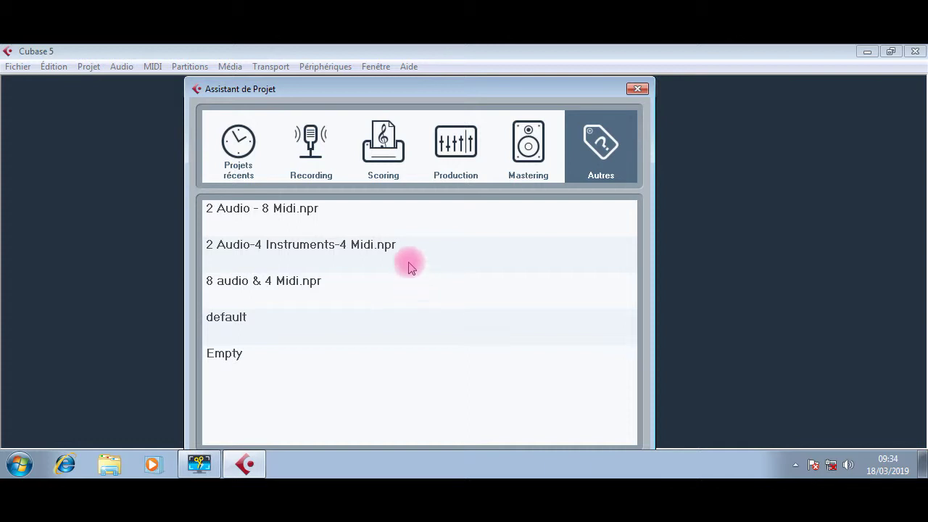
{"action": "left_click", "coordinate": [267, 156]}
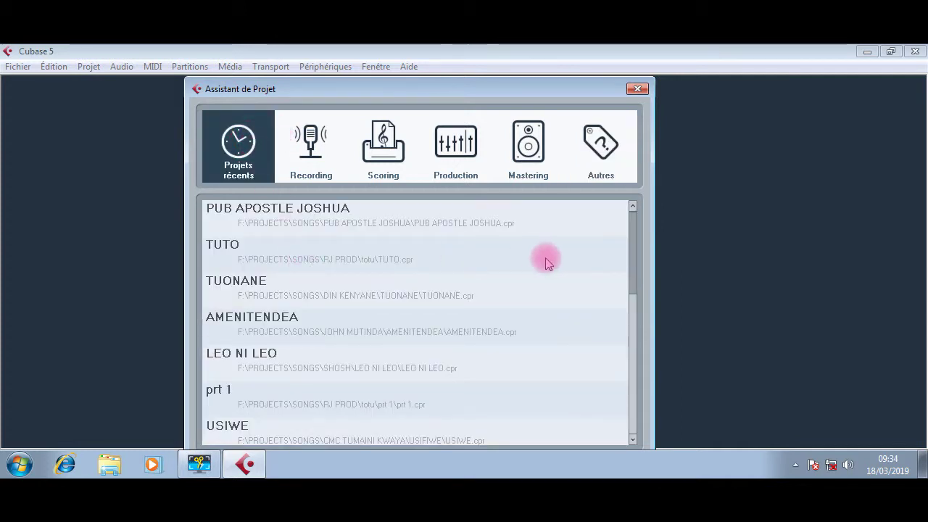
{"action": "mouse_move", "coordinate": [631, 230]}
{"action": "left_mouse_down"}
{"action": "mouse_move", "coordinate": [632, 387]}
{"action": "mouse_move", "coordinate": [641, 219]}
{"action": "left_mouse_up"}
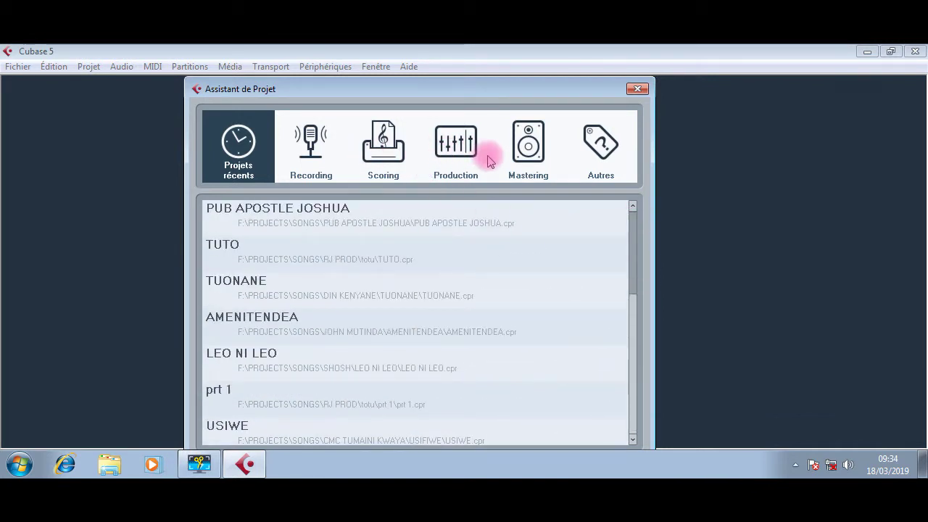
{"action": "left_click_drag", "start_coordinate": [456, 87], "coordinate": [464, 82]}
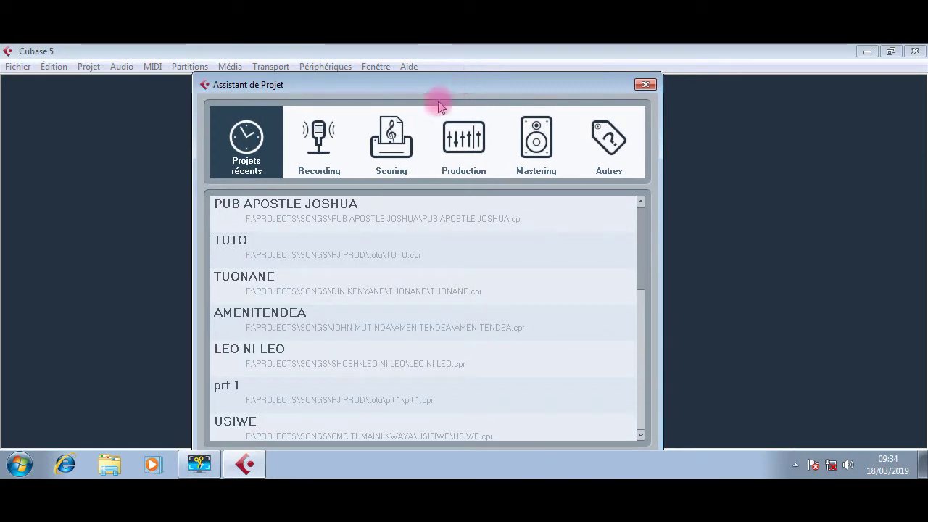
{"action": "left_click", "coordinate": [317, 142]}
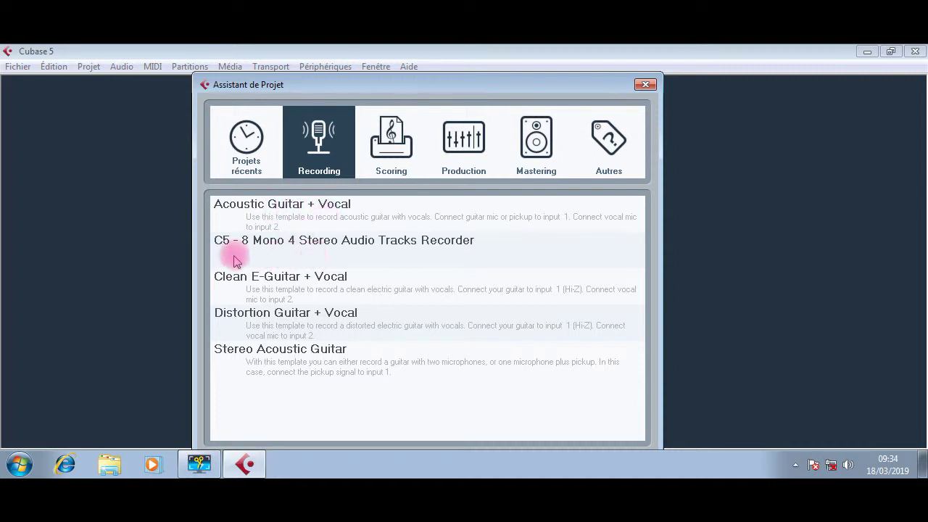
{"action": "left_click", "coordinate": [396, 141]}
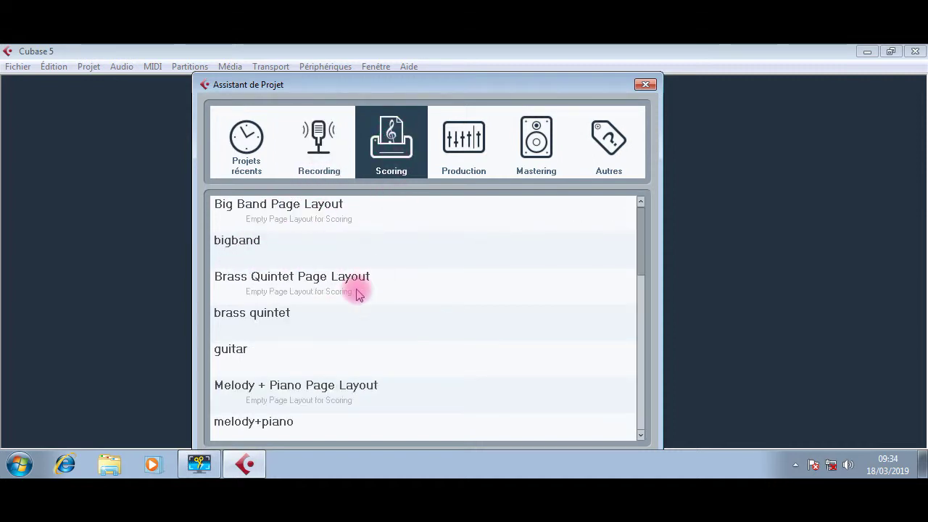
{"action": "left_click", "coordinate": [444, 166]}
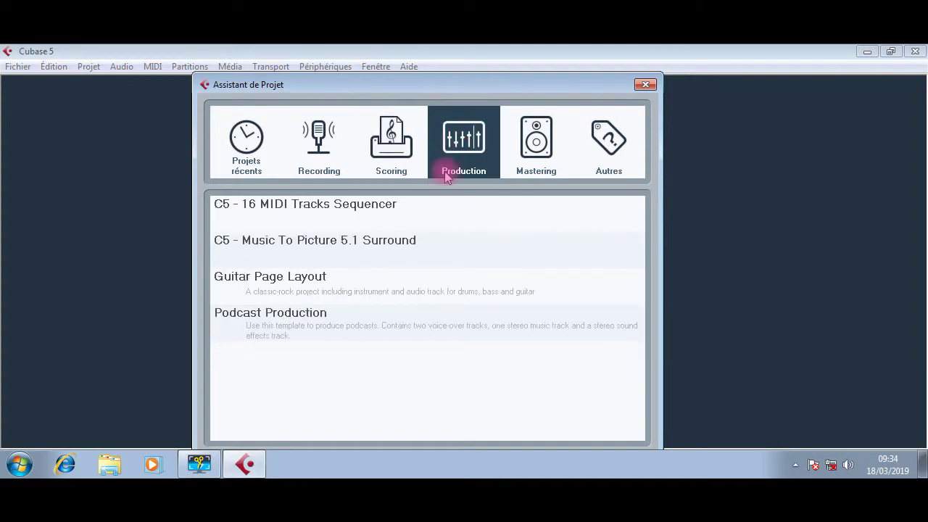
{"action": "left_click", "coordinate": [533, 145]}
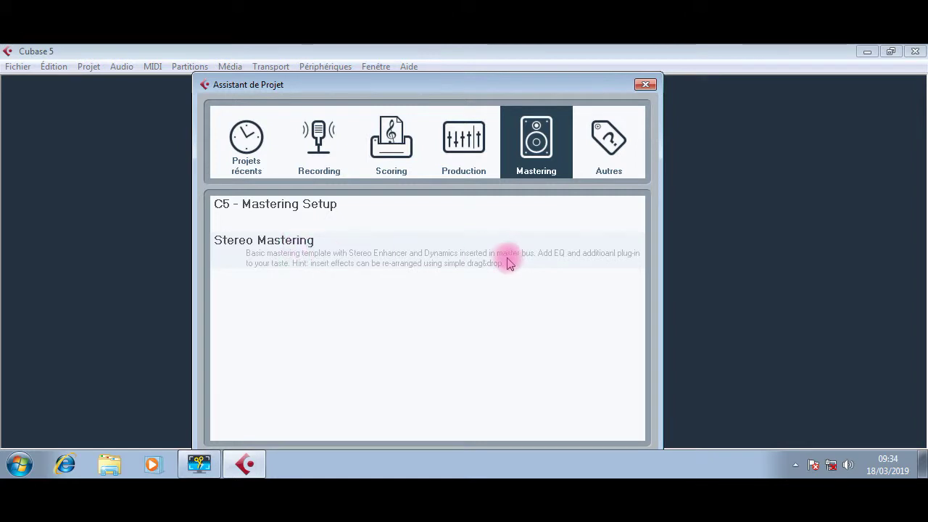
Start a new project from the Empty template in the Autres category of the project assistant.
{"action": "left_click", "coordinate": [607, 148]}
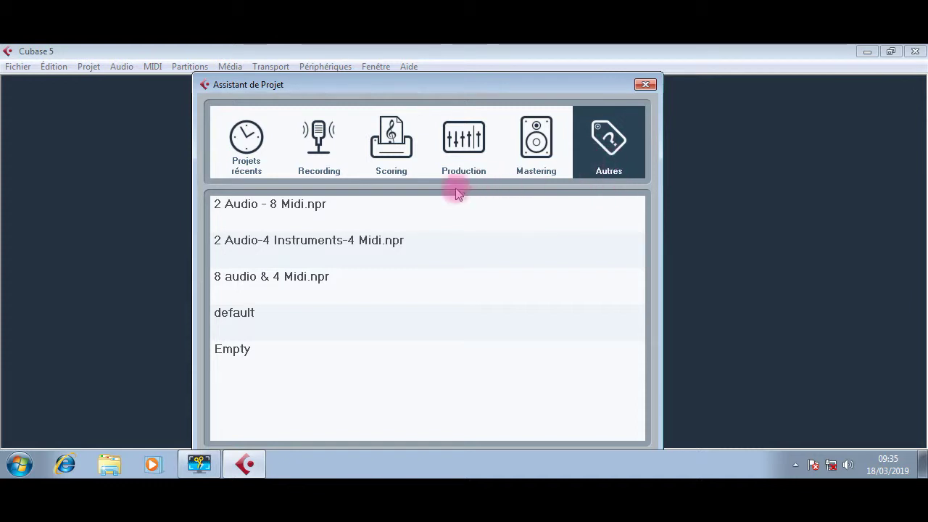
{"action": "left_click", "coordinate": [241, 354]}
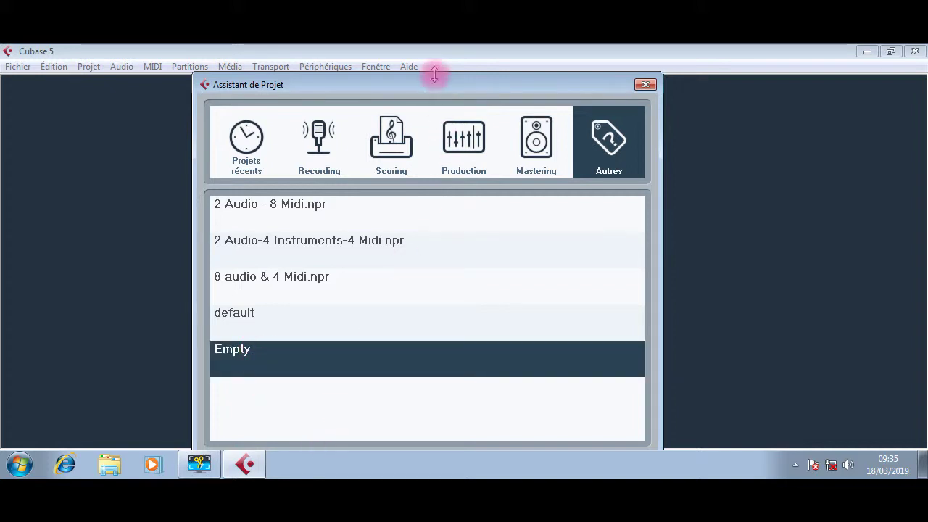
{"action": "left_click_drag", "start_coordinate": [440, 83], "coordinate": [469, 61]}
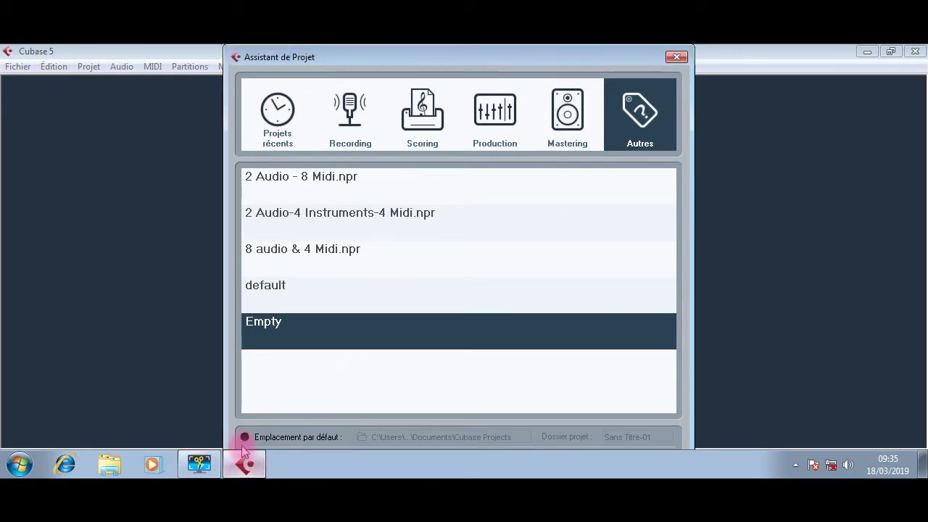
{"action": "left_click_drag", "start_coordinate": [581, 58], "coordinate": [628, 58]}
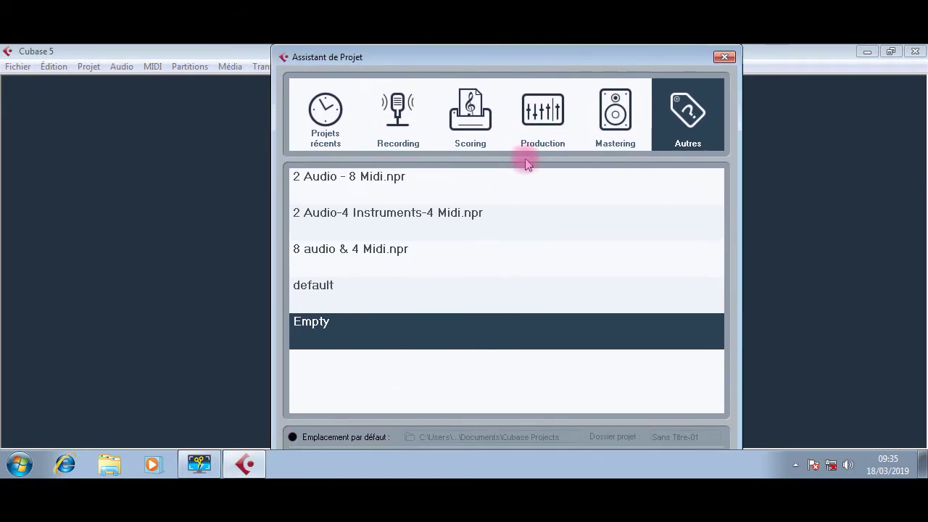
{"action": "left_click_drag", "start_coordinate": [446, 64], "coordinate": [508, 78]}
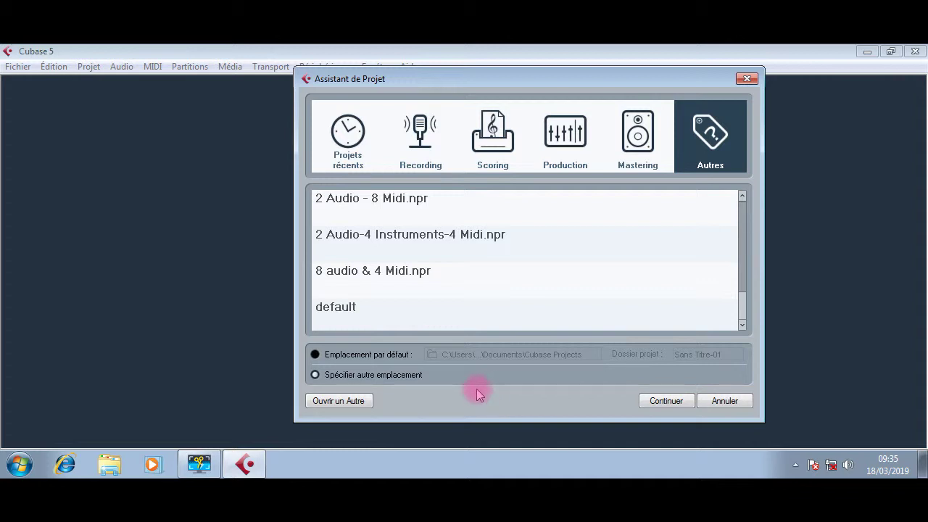
{"action": "left_click", "coordinate": [661, 401]}
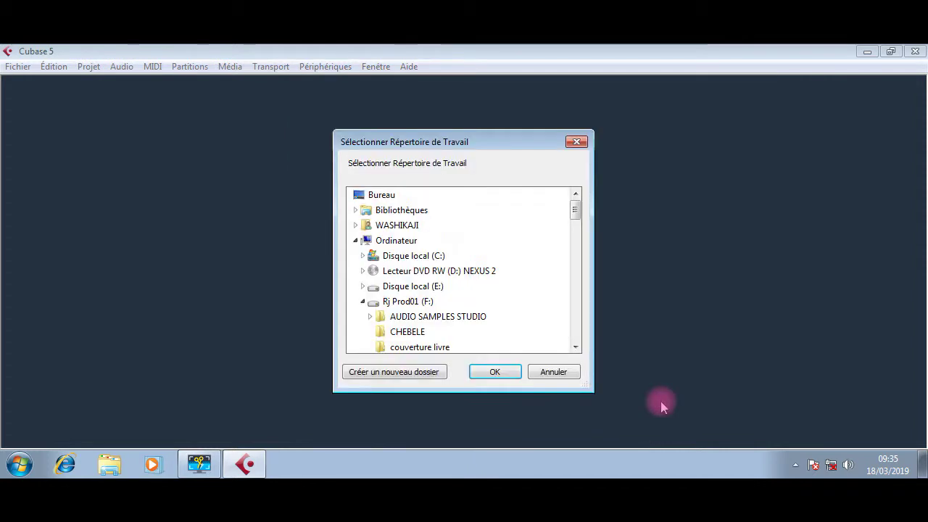
Set the 0000211 folder inside RJ PROD as the new project's working directory.
{"action": "left_click_drag", "start_coordinate": [576, 209], "coordinate": [578, 320]}
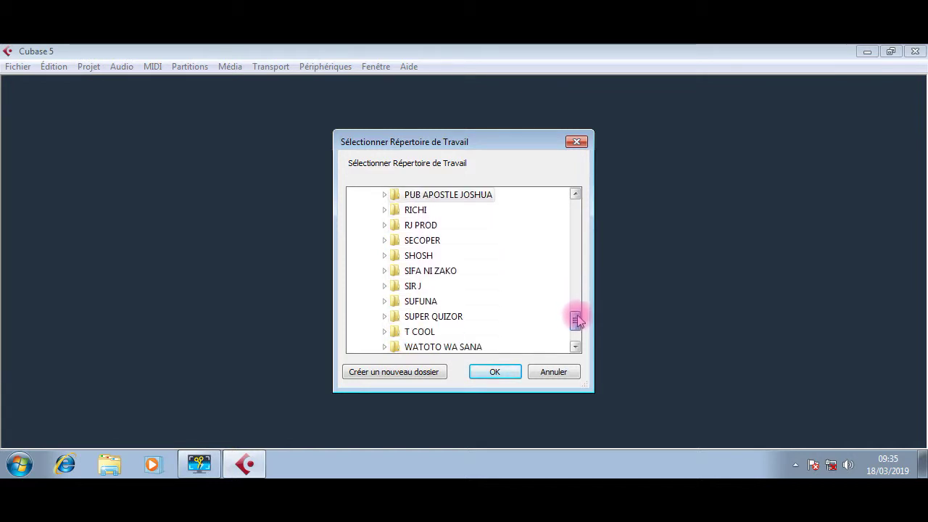
{"action": "left_click", "coordinate": [409, 224]}
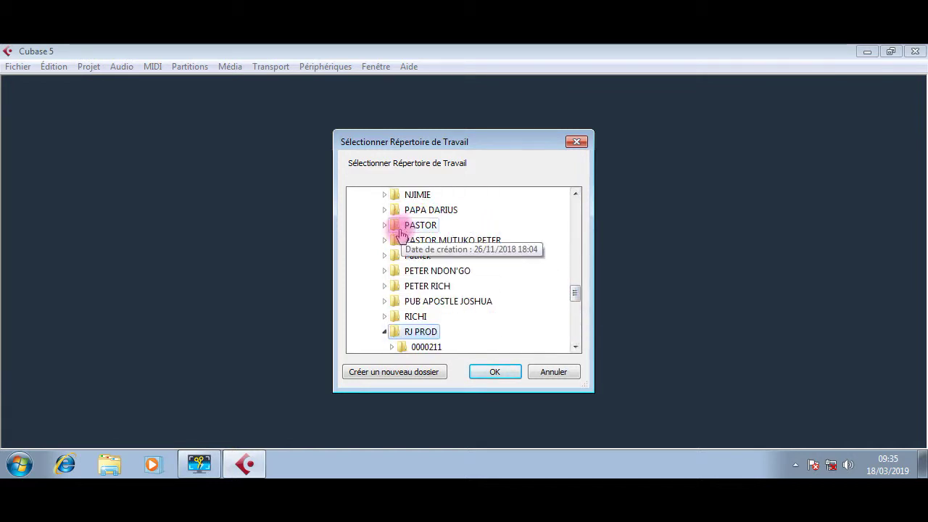
{"action": "left_click_drag", "start_coordinate": [574, 292], "coordinate": [574, 307]}
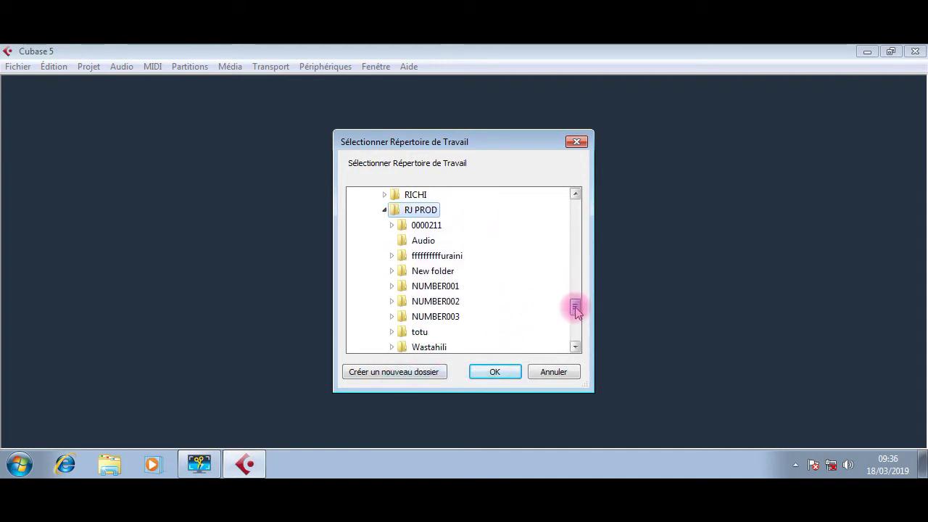
{"action": "left_click", "coordinate": [425, 225]}
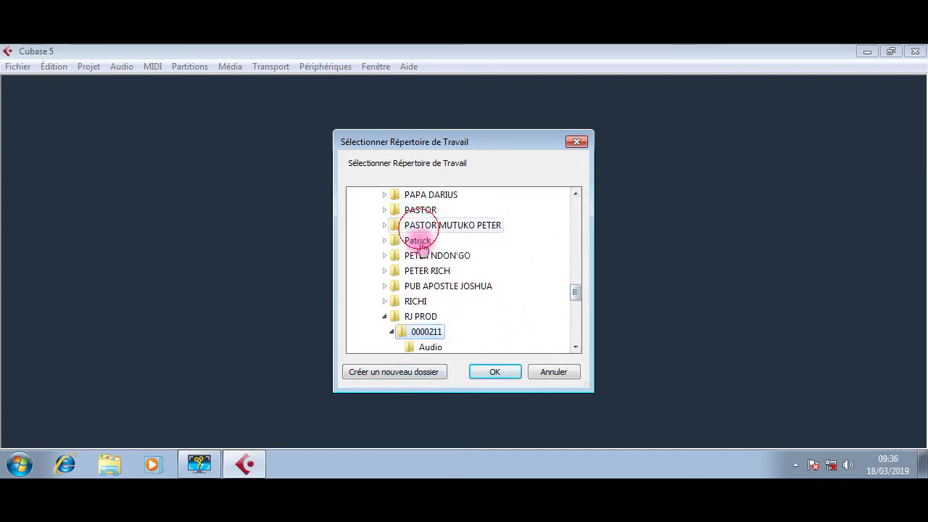
{"action": "left_click", "coordinate": [495, 372]}
Maximize the new project window and hide the floating transport panel.
{"action": "left_click_drag", "start_coordinate": [385, 108], "coordinate": [350, 173]}
{"action": "double_click", "coordinate": [108, 169]}
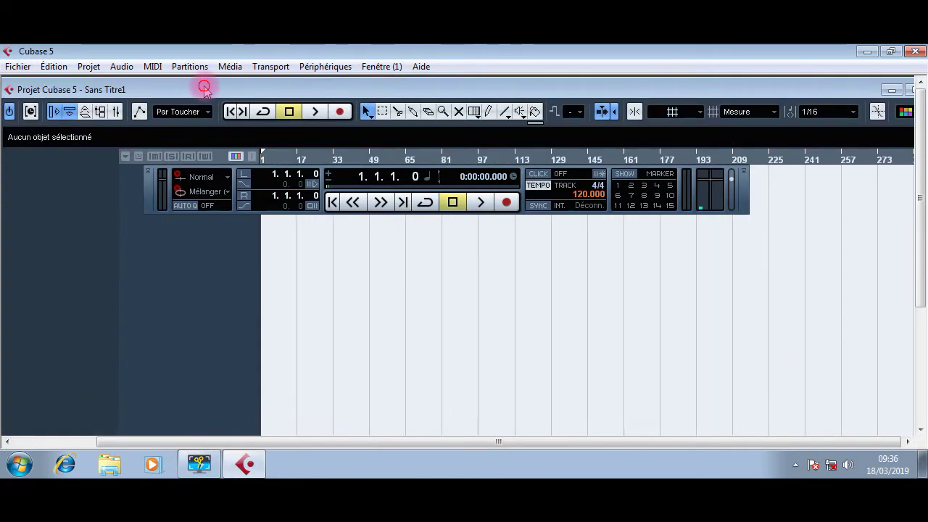
{"action": "left_click", "coordinate": [744, 174]}
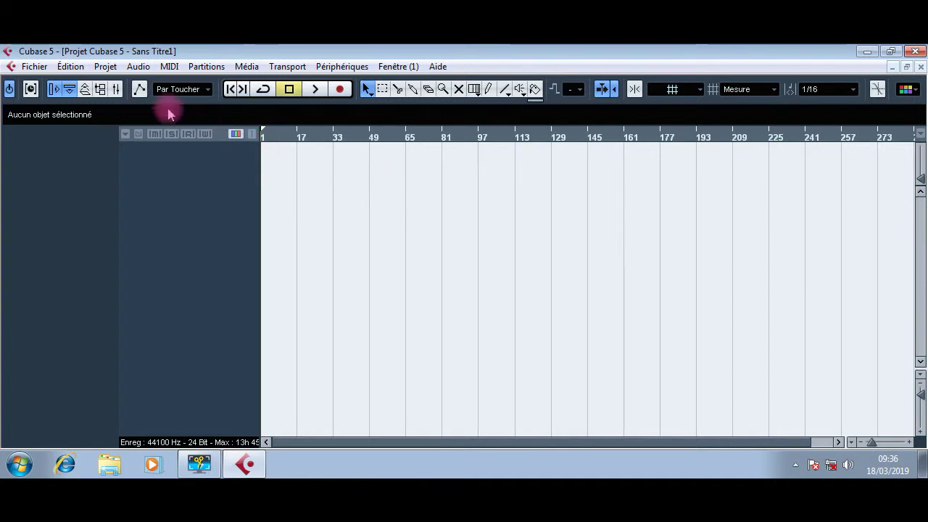
Save the project as 0000211.cpr in the 0000211 folder, replacing the existing file.
{"action": "left_click", "coordinate": [35, 68]}
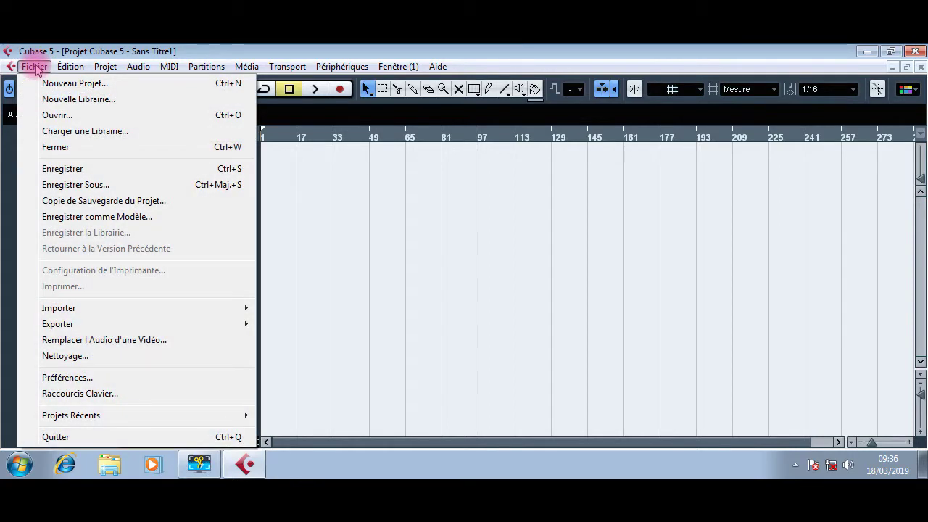
{"action": "left_click", "coordinate": [50, 168]}
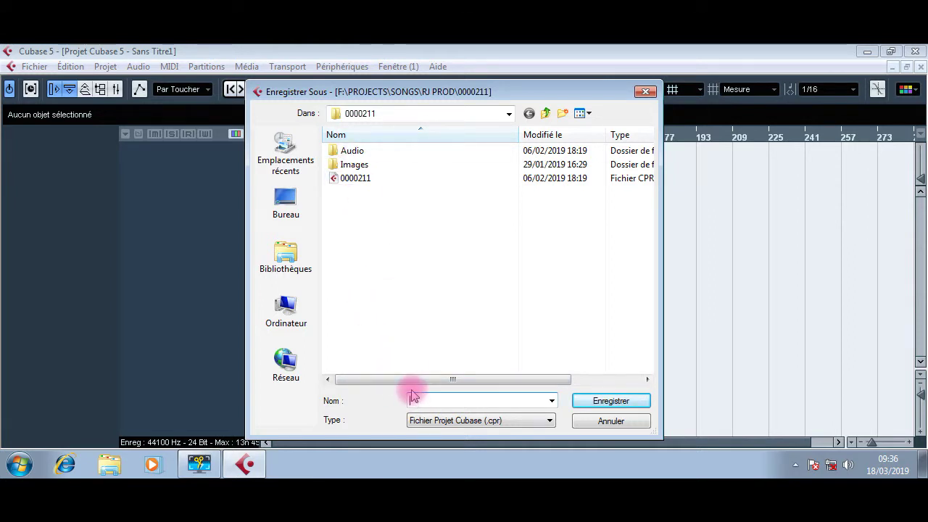
{"action": "left_click", "coordinate": [359, 178]}
{"action": "left_click", "coordinate": [623, 400]}
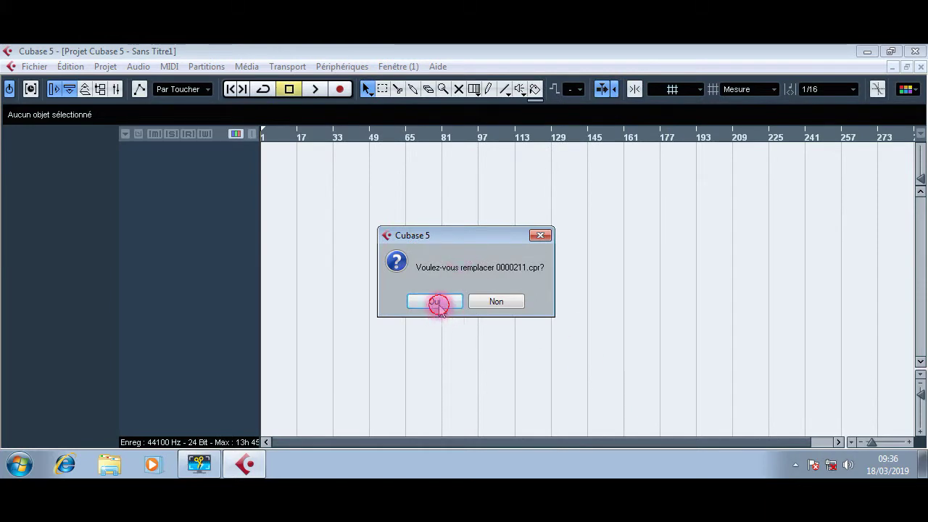
{"action": "left_click", "coordinate": [438, 303]}
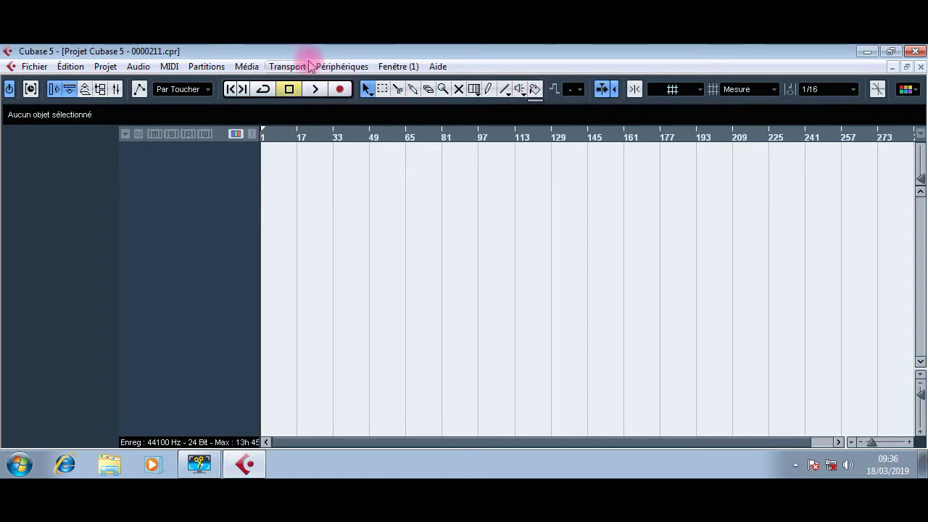
{"action": "left_click", "coordinate": [34, 66]}
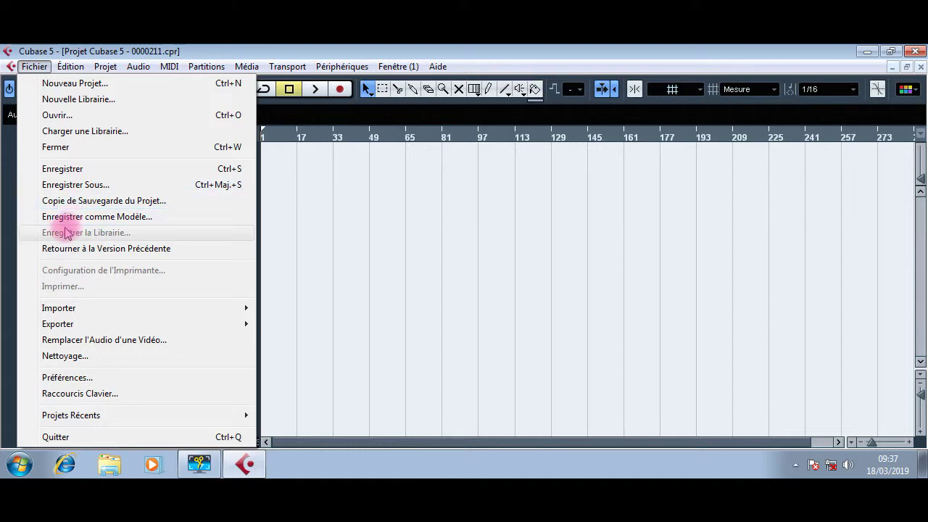
{"action": "mouse_move", "coordinate": [65, 61]}
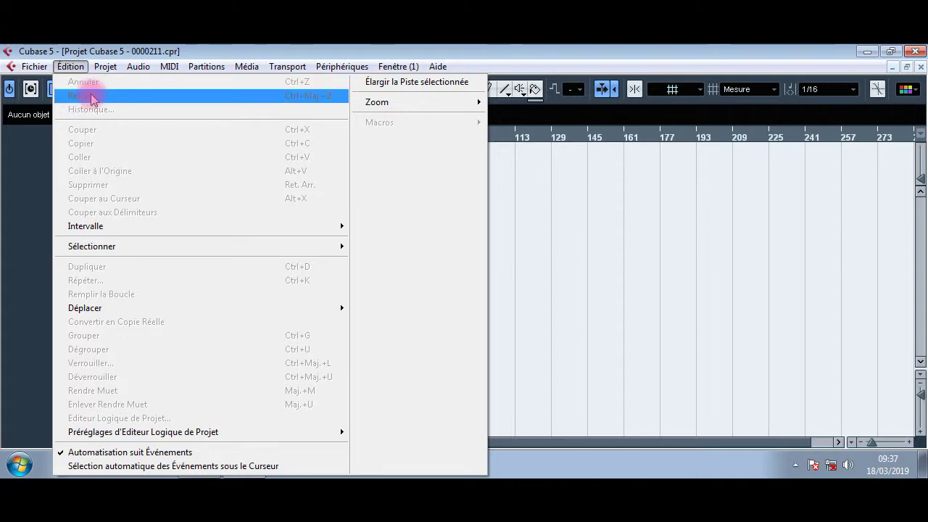
{"action": "mouse_move", "coordinate": [106, 69]}
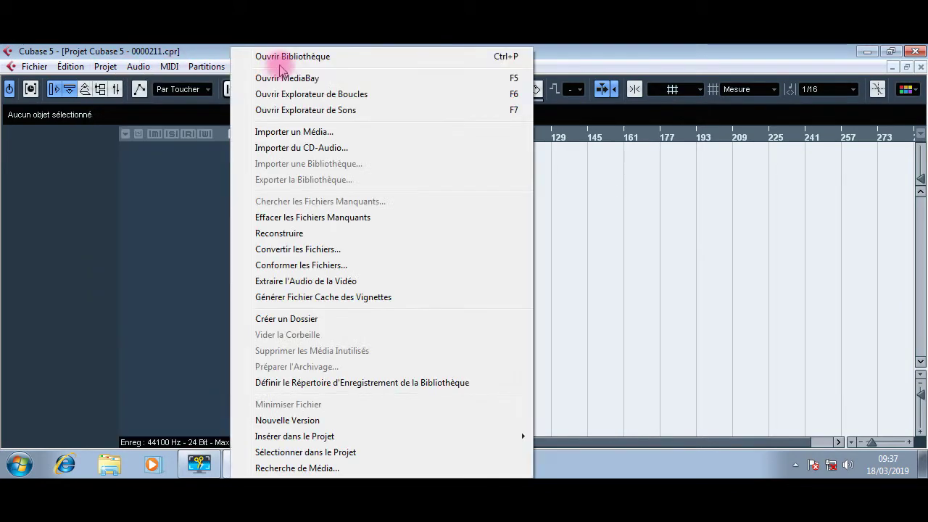
{"action": "left_click", "coordinate": [563, 48]}
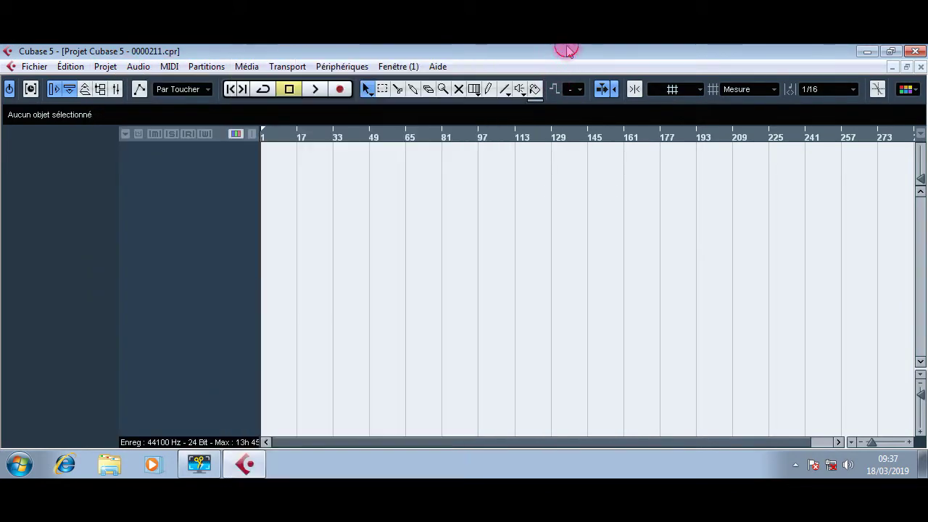
Check the ASIO driver ports and the VST audio system settings in the device setup, then close it.
{"action": "left_click", "coordinate": [354, 67]}
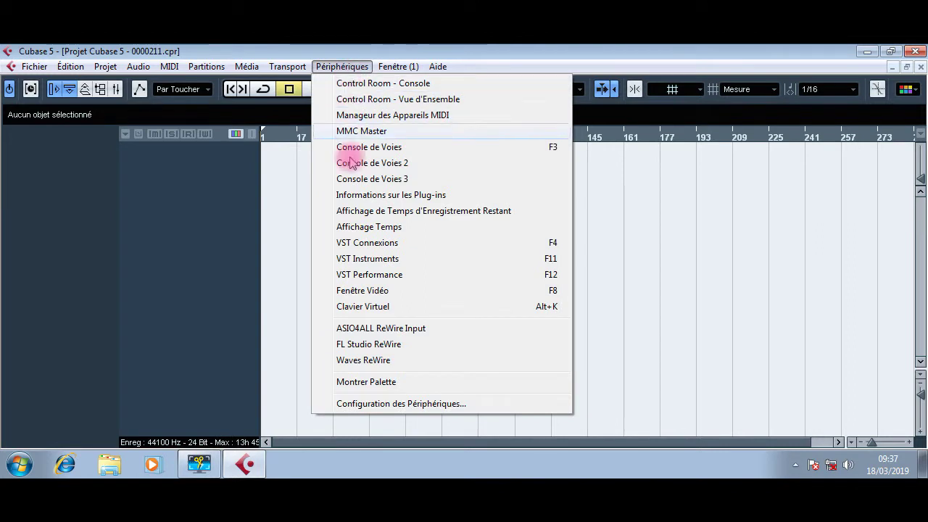
{"action": "left_click", "coordinate": [402, 404]}
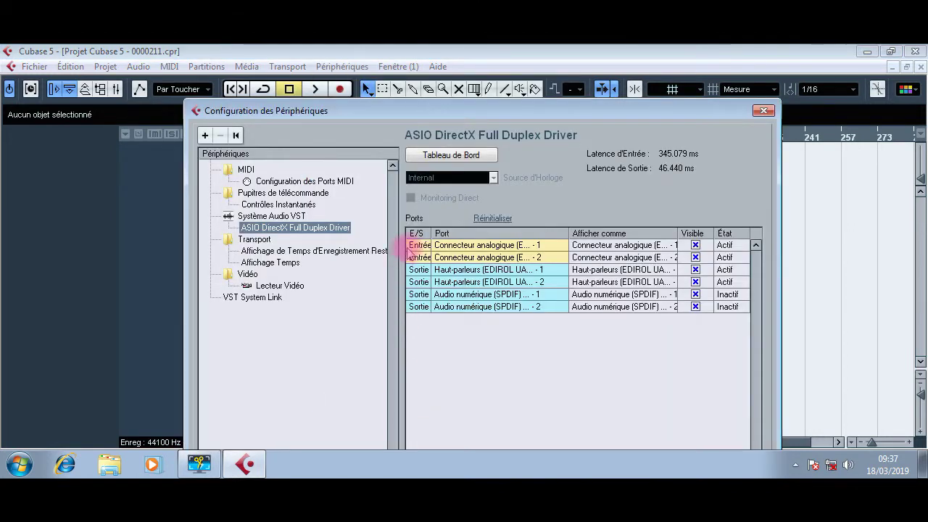
{"action": "left_click_drag", "start_coordinate": [411, 111], "coordinate": [405, 91]}
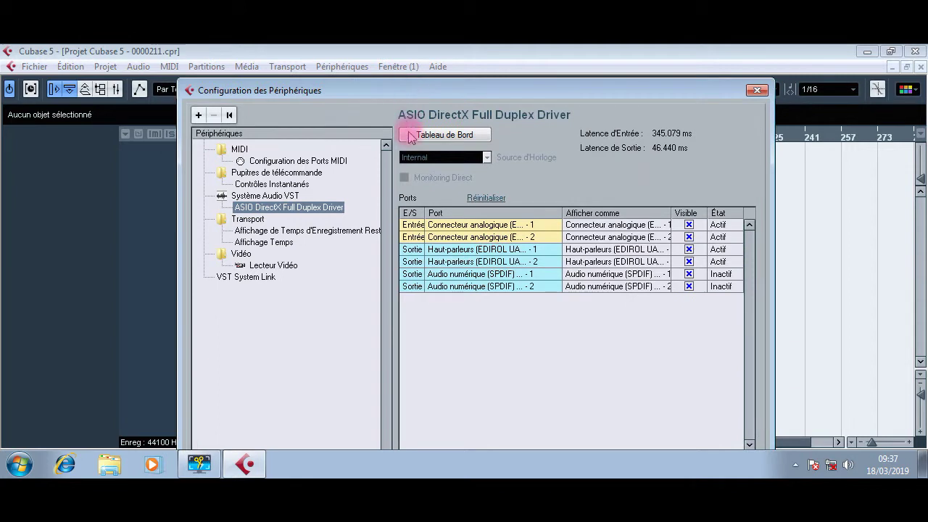
{"action": "left_click", "coordinate": [284, 196]}
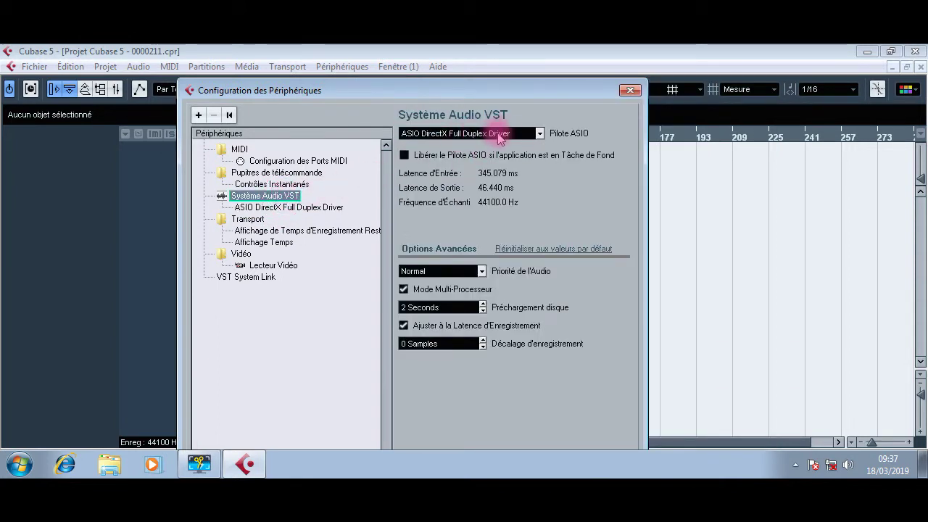
{"action": "left_click", "coordinate": [628, 92]}
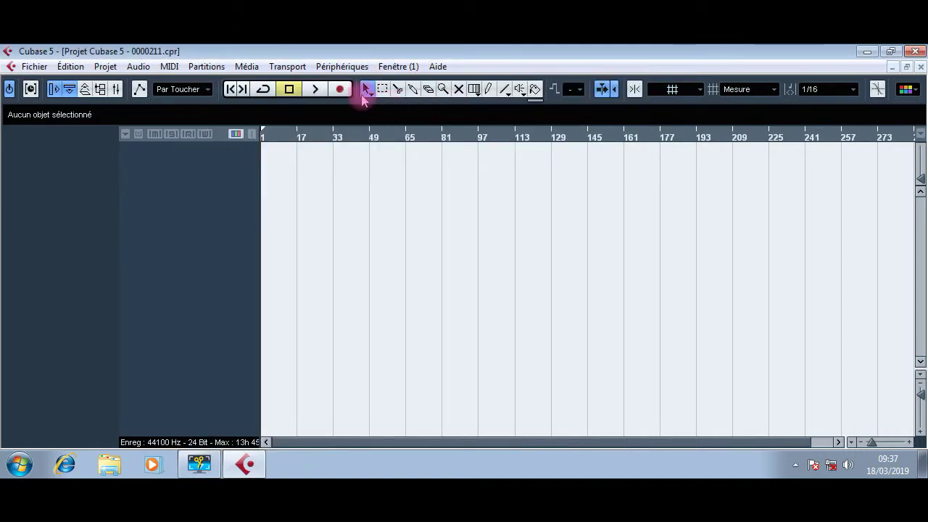
Show the floating transport panel, move it lower over the project window, and hide it again.
{"action": "left_click", "coordinate": [288, 67]}
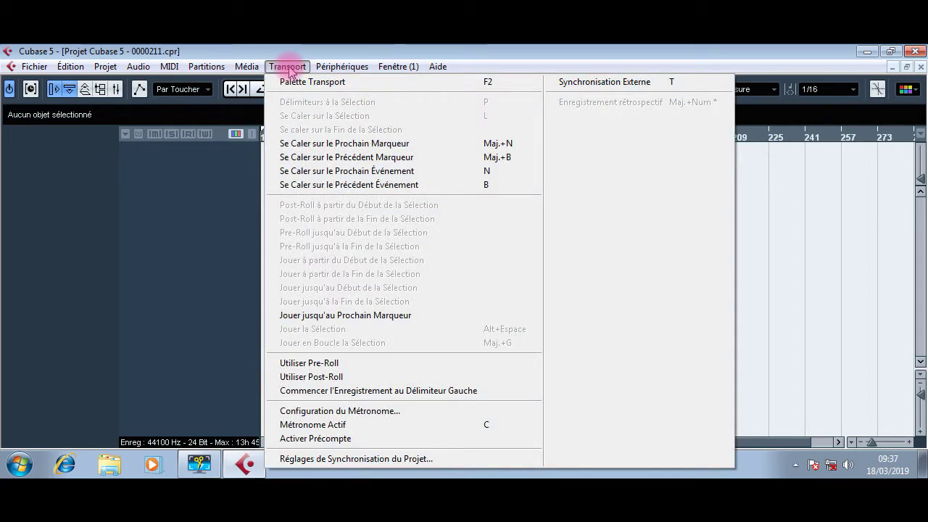
{"action": "left_click", "coordinate": [338, 81]}
{"action": "left_click_drag", "start_coordinate": [523, 173], "coordinate": [528, 320]}
{"action": "left_click", "coordinate": [288, 67]}
{"action": "left_click", "coordinate": [317, 82]}
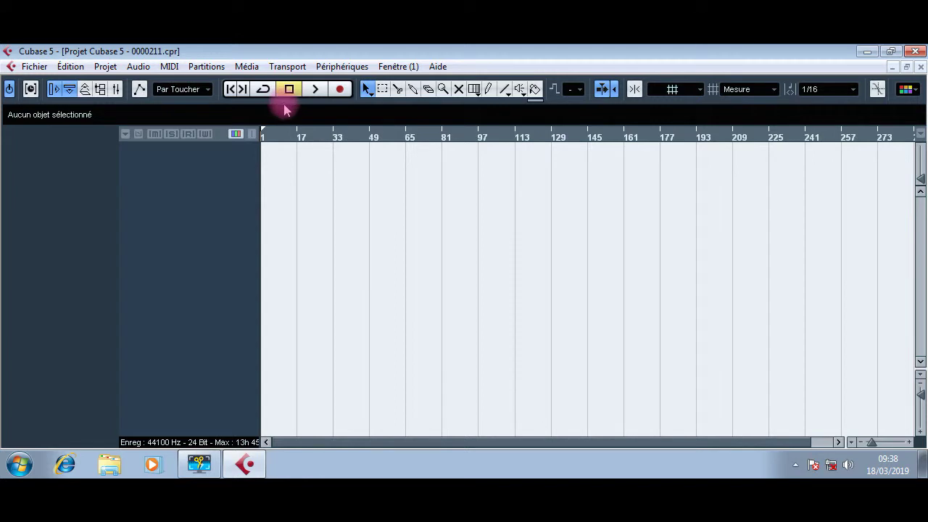
Toggle the Inspector and the info line off and back on to demonstrate what each one displays.
{"action": "left_click", "coordinate": [54, 90]}
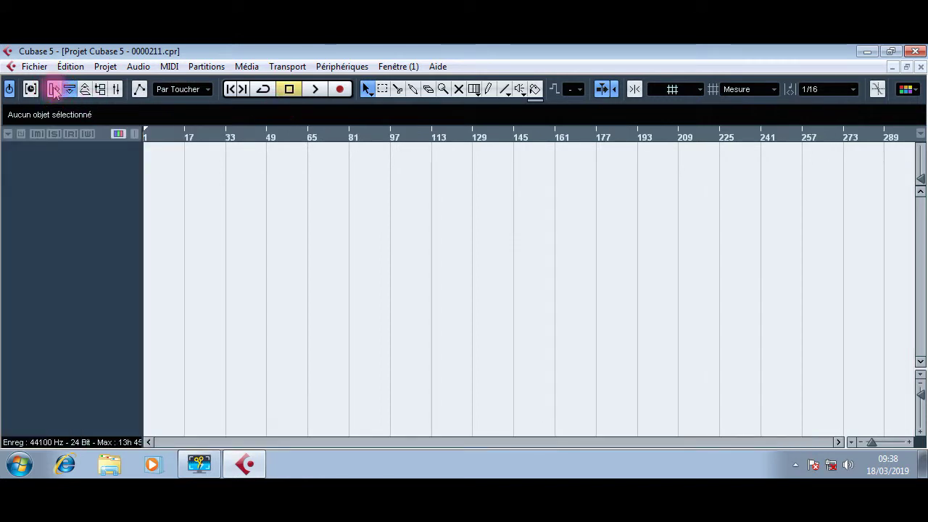
{"action": "left_click", "coordinate": [54, 90]}
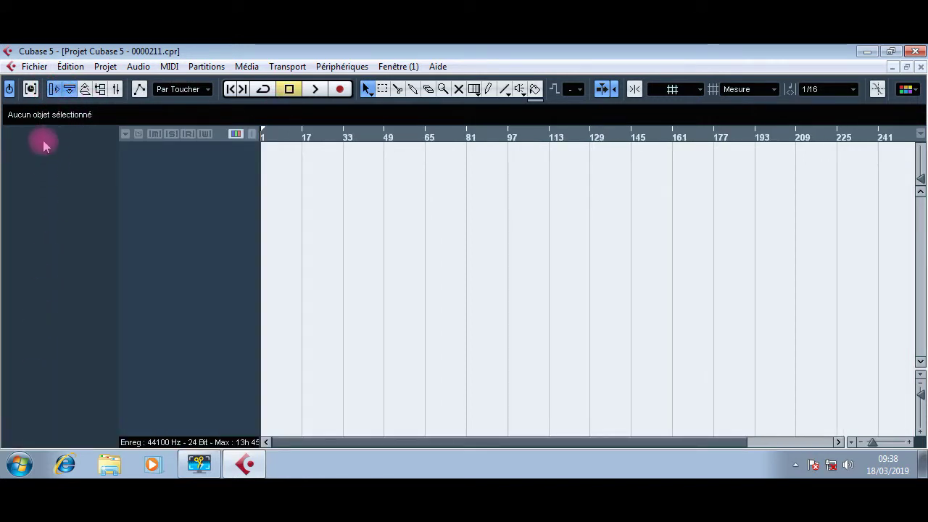
{"action": "left_click", "coordinate": [68, 88]}
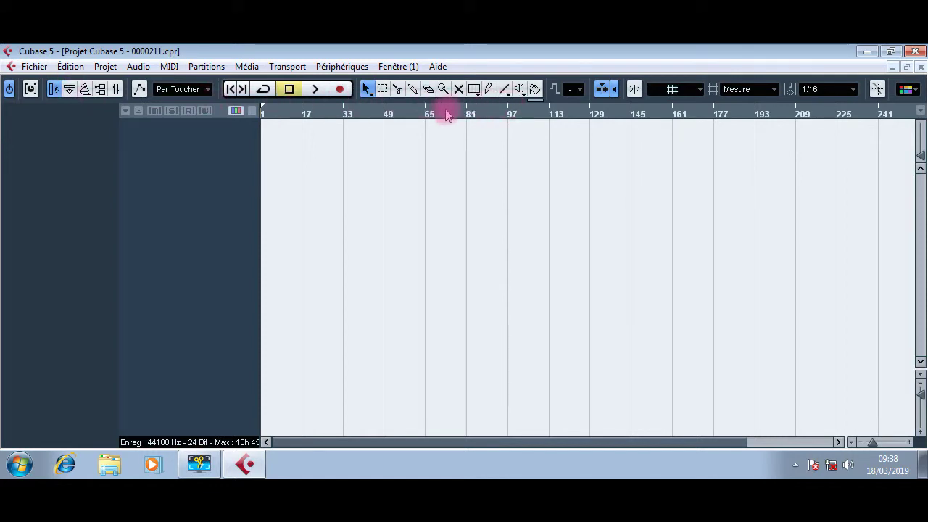
{"action": "left_click", "coordinate": [69, 89]}
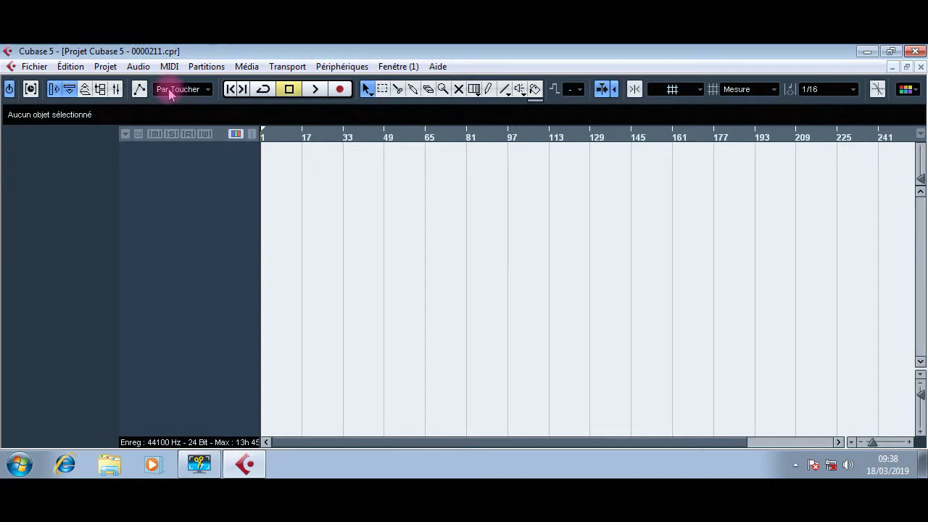
Enable cycle mode with the locators at about bars 16 and 53, and briefly start and stop playback.
{"action": "left_click", "coordinate": [262, 90]}
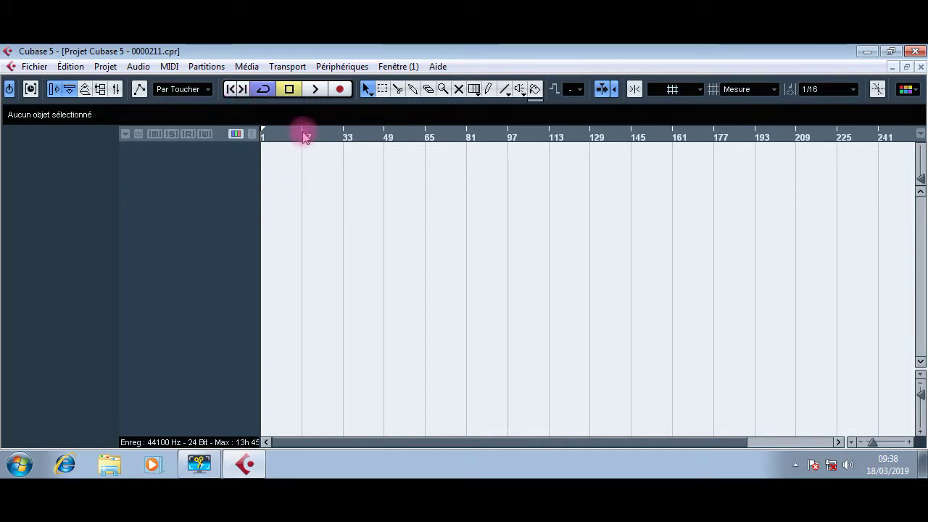
{"action": "left_click_drag", "start_coordinate": [305, 127], "coordinate": [392, 136]}
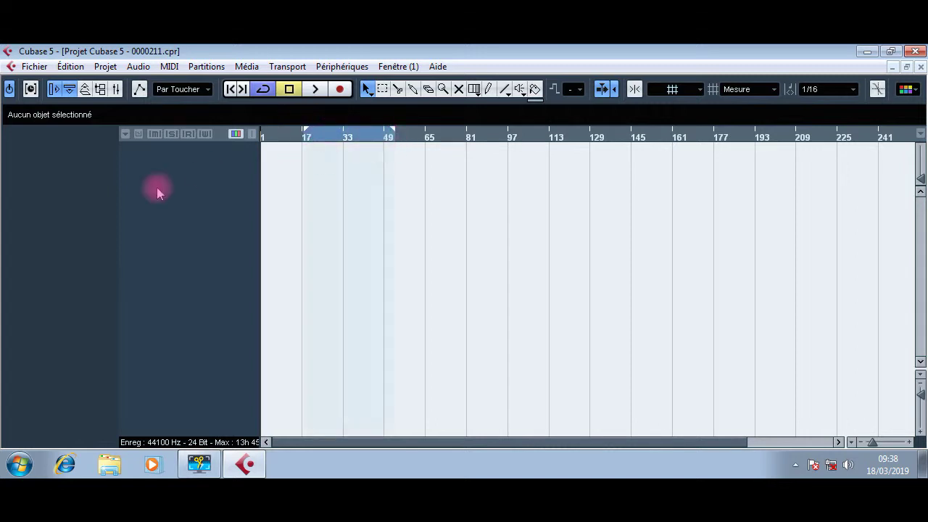
{"action": "left_click", "coordinate": [302, 135]}
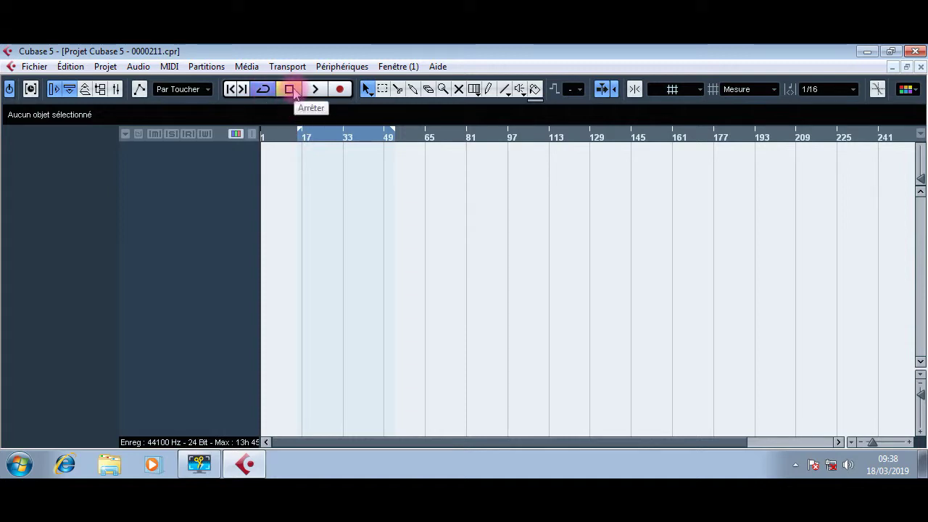
{"action": "left_click", "coordinate": [316, 91]}
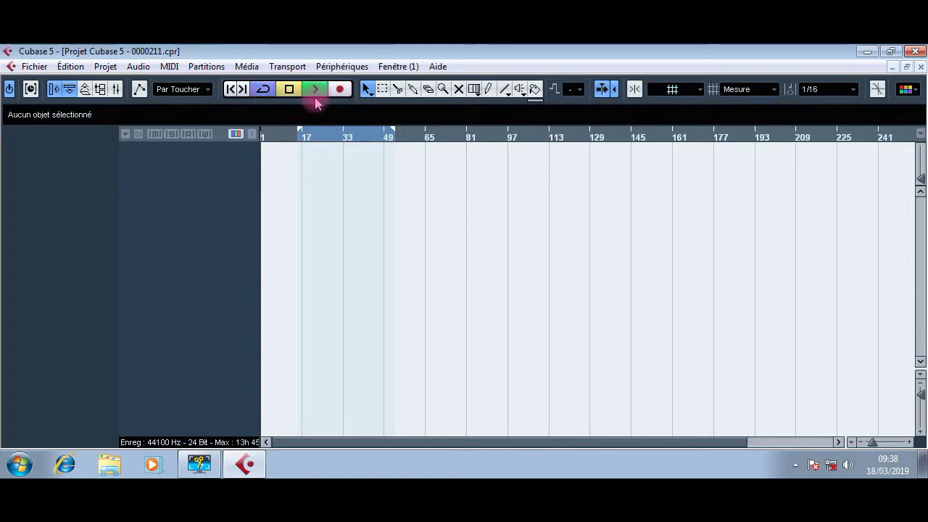
{"action": "left_click", "coordinate": [289, 90]}
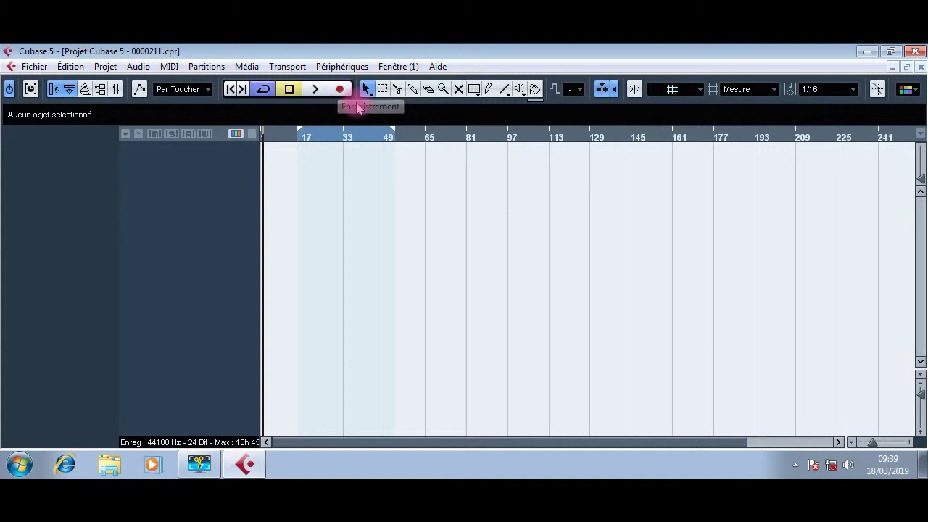
Examine the sizing modes offered by the Object Selection tool, keeping the basic sizing mode.
{"action": "left_click", "coordinate": [366, 90]}
{"action": "left_click", "coordinate": [367, 90]}
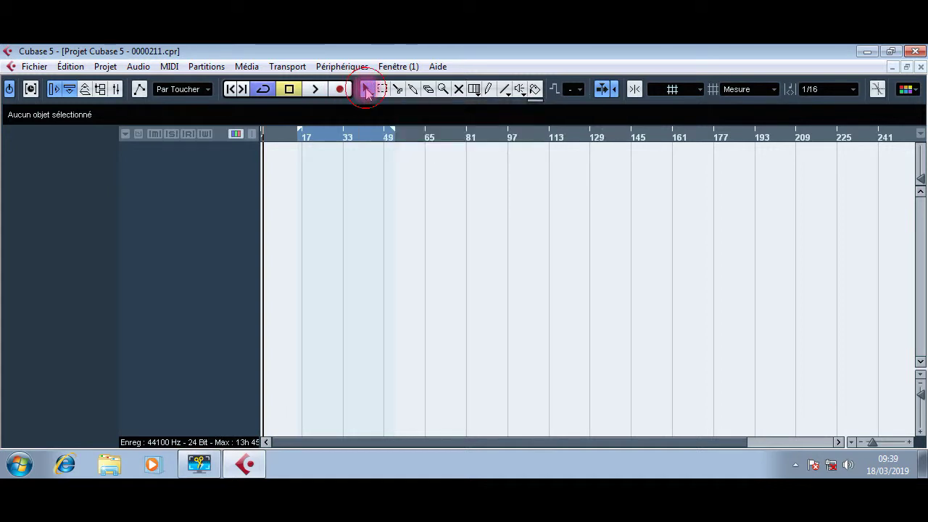
{"action": "left_click", "coordinate": [367, 89]}
{"action": "left_click", "coordinate": [334, 164]}
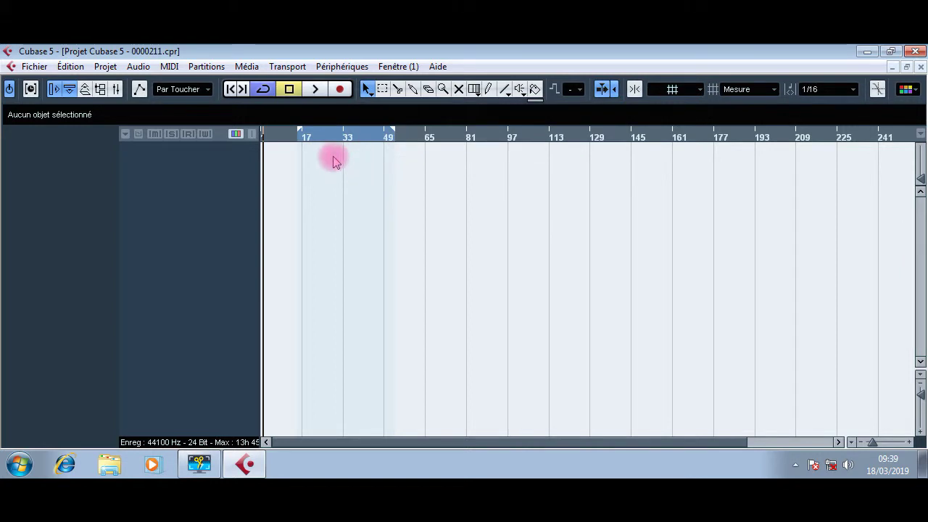
{"action": "left_click", "coordinate": [368, 90]}
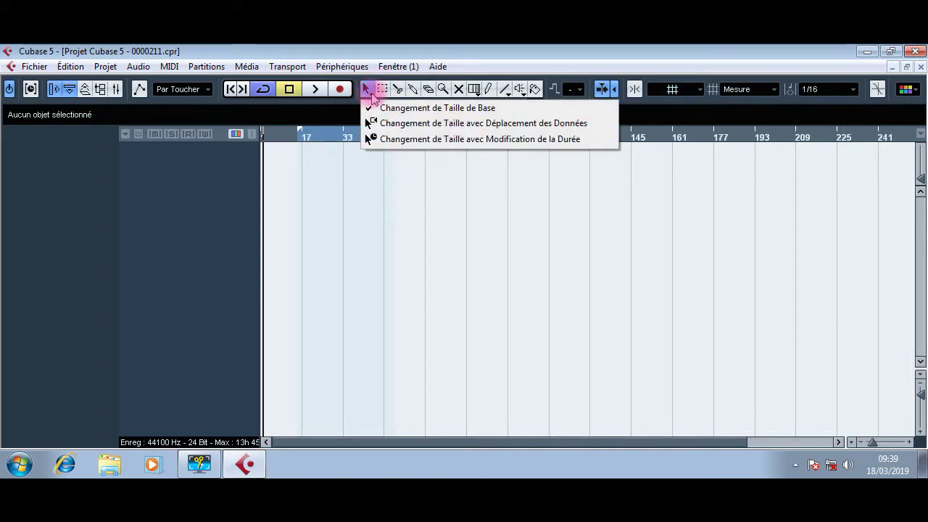
{"action": "left_click", "coordinate": [368, 91]}
Select a range from bar 21 to about bar 77 with the Range Selection tool, and try the Split, Glue and Erase tools.
{"action": "left_click", "coordinate": [383, 89]}
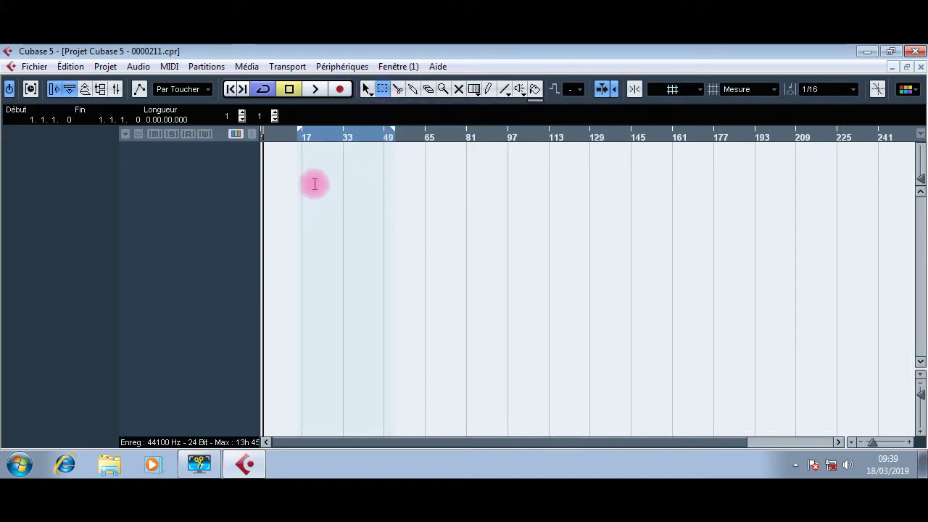
{"action": "left_click_drag", "start_coordinate": [311, 166], "coordinate": [460, 168]}
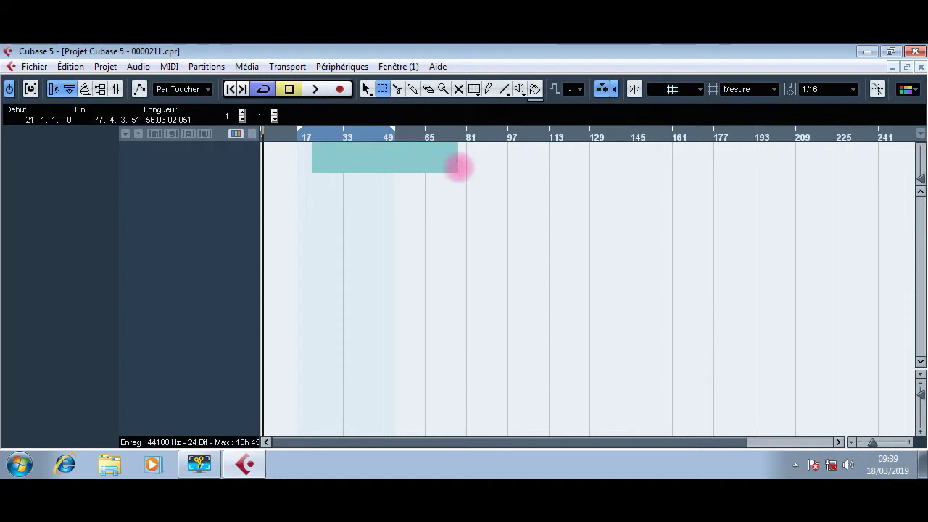
{"action": "left_click", "coordinate": [398, 88]}
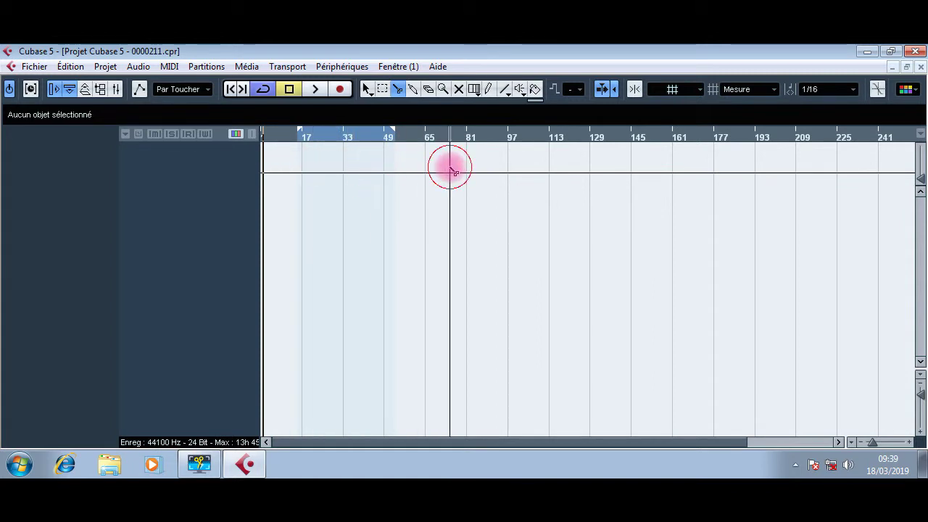
{"action": "left_click", "coordinate": [414, 89]}
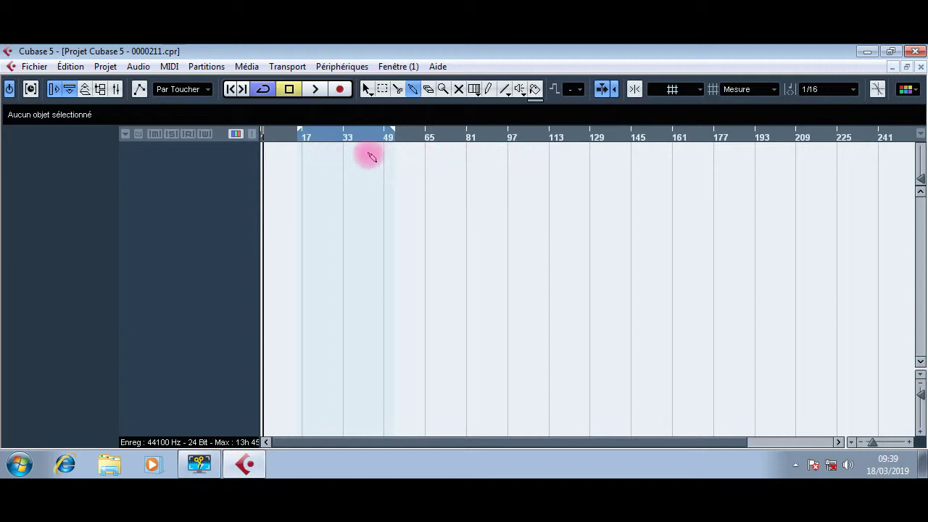
{"action": "left_click", "coordinate": [428, 89]}
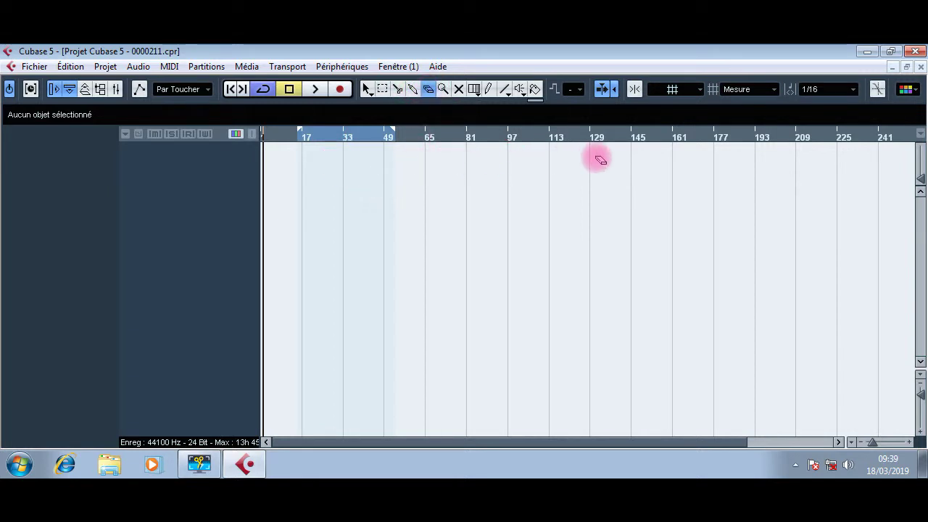
Magnify the timeline with the Zoom tool, and fine-tune the horizontal zoom outward and slightly back in.
{"action": "left_click", "coordinate": [444, 89]}
{"action": "left_click", "coordinate": [431, 164]}
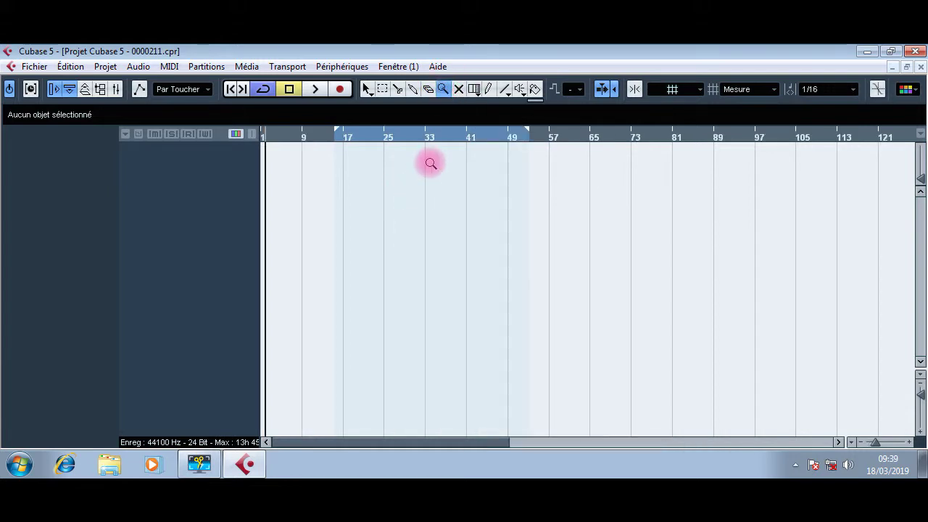
{"action": "left_click", "coordinate": [431, 164]}
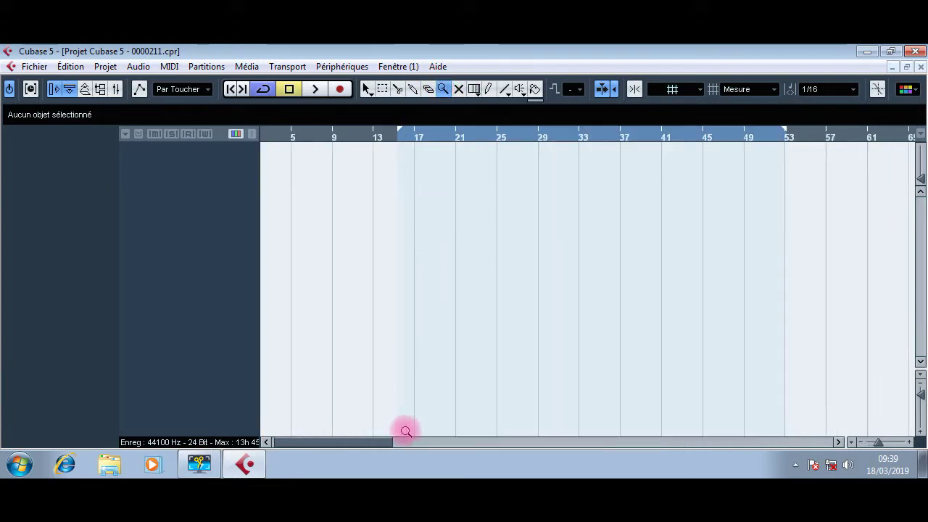
{"action": "left_click", "coordinate": [864, 444]}
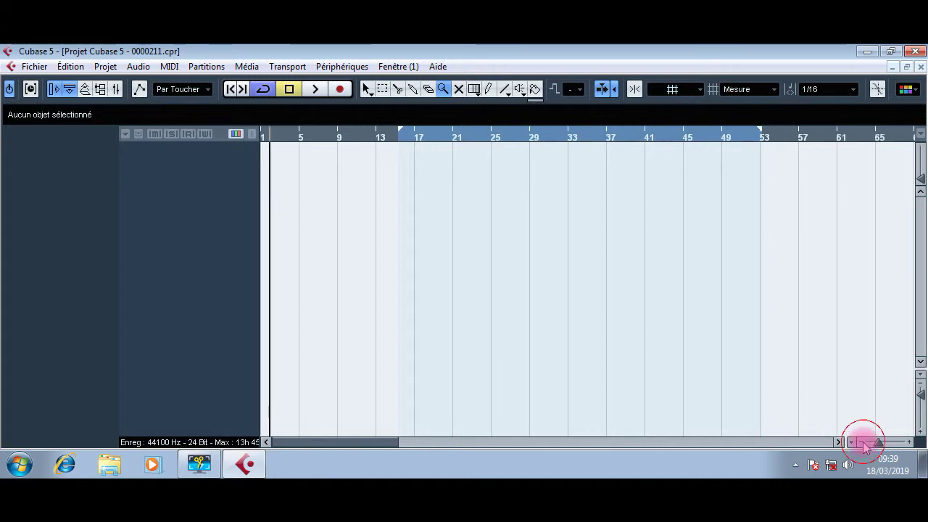
{"action": "left_click", "coordinate": [864, 444]}
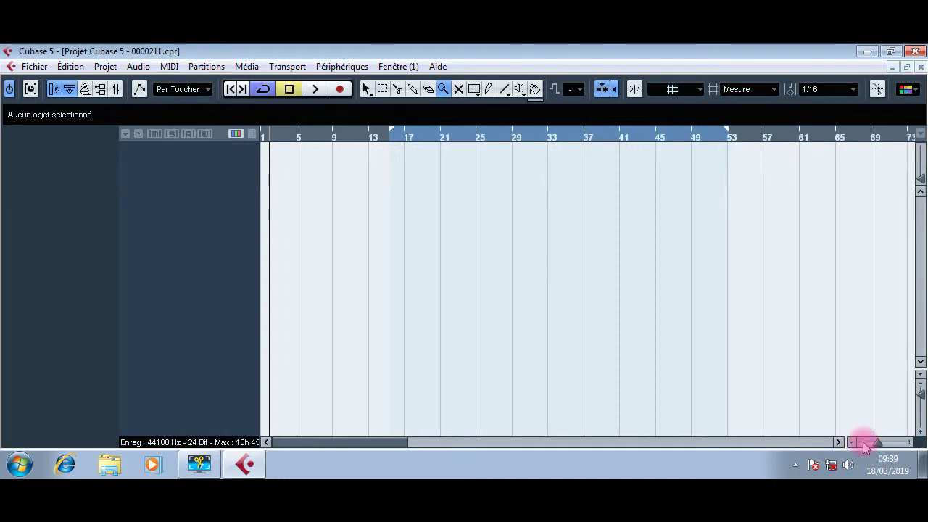
{"action": "left_click", "coordinate": [864, 444]}
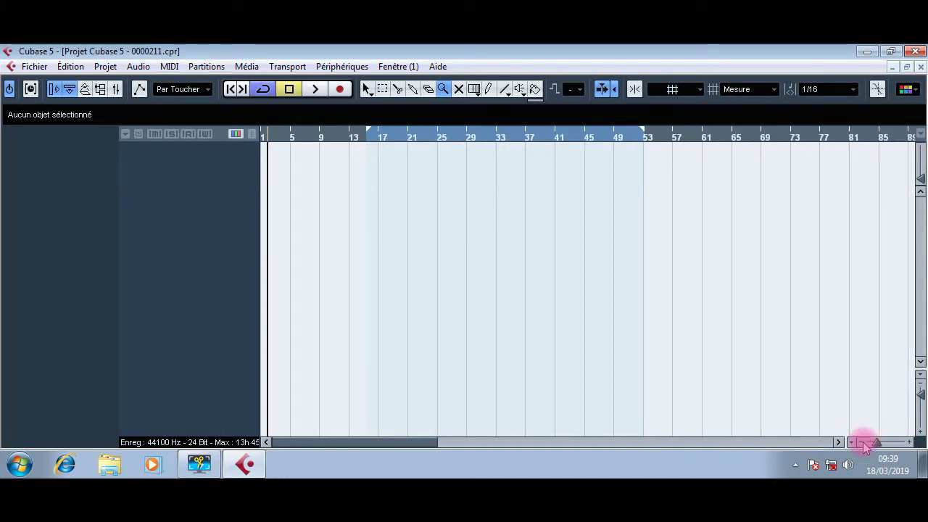
{"action": "left_click", "coordinate": [908, 442]}
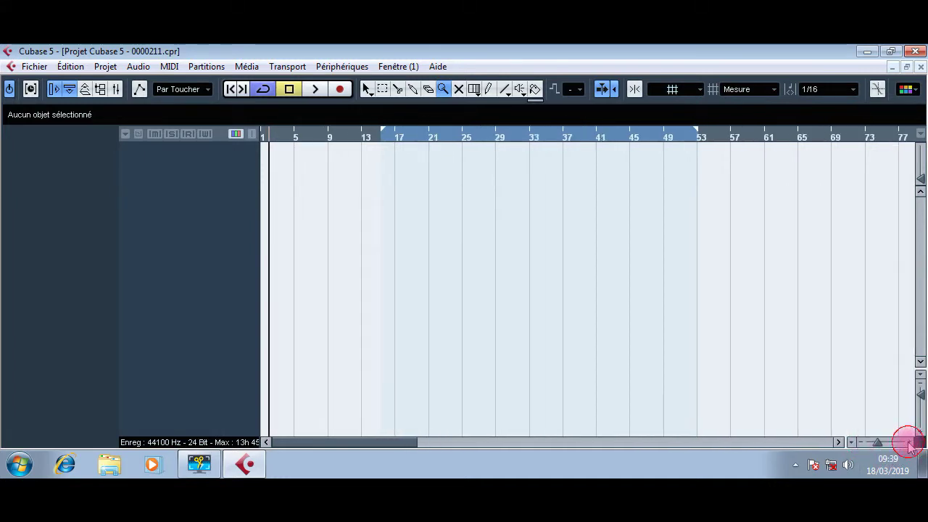
Try the Mute, Draw and Line tools in turn over the empty event display.
{"action": "left_click", "coordinate": [459, 90]}
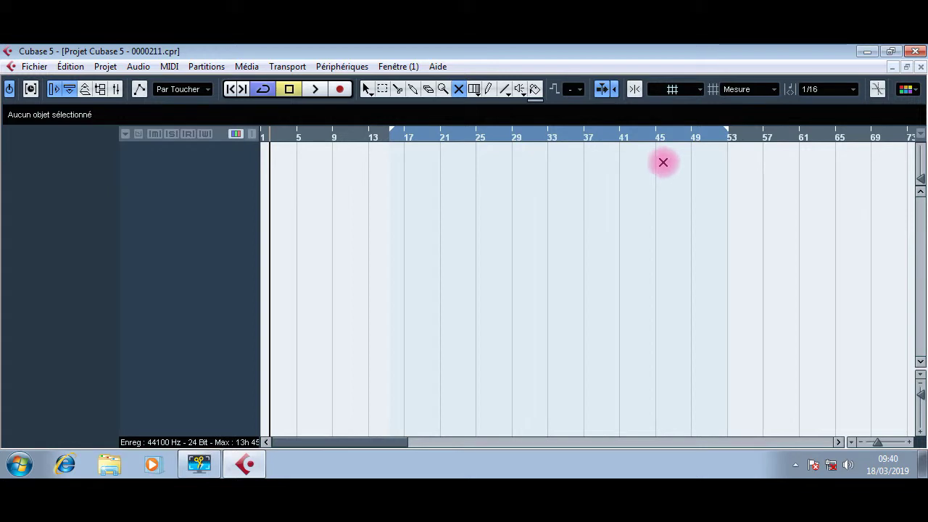
{"action": "left_click", "coordinate": [487, 88]}
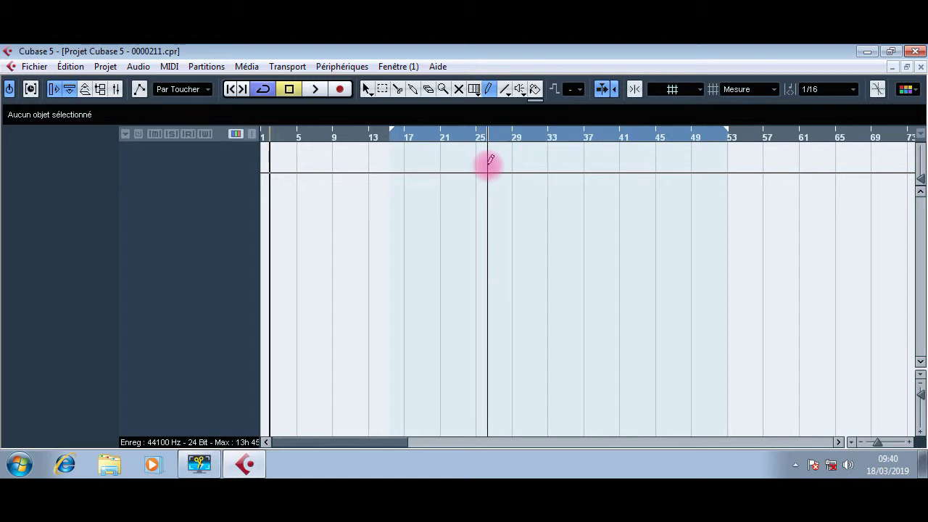
{"action": "left_click", "coordinate": [509, 89]}
{"action": "left_click_drag", "start_coordinate": [379, 162], "coordinate": [559, 161]}
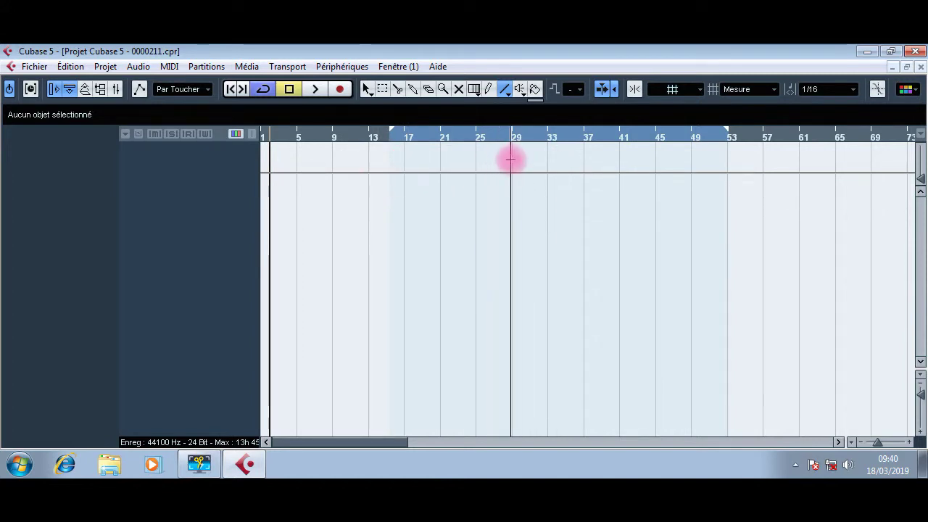
Activate the Color tool and set its paint color to Color 1, replacing that choice with an orange swatch.
{"action": "left_click", "coordinate": [535, 88]}
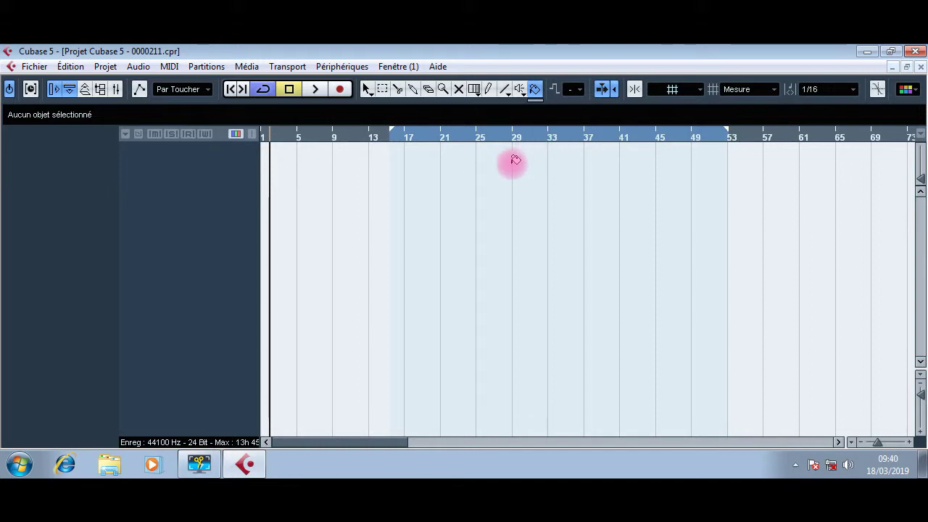
{"action": "left_click", "coordinate": [537, 100]}
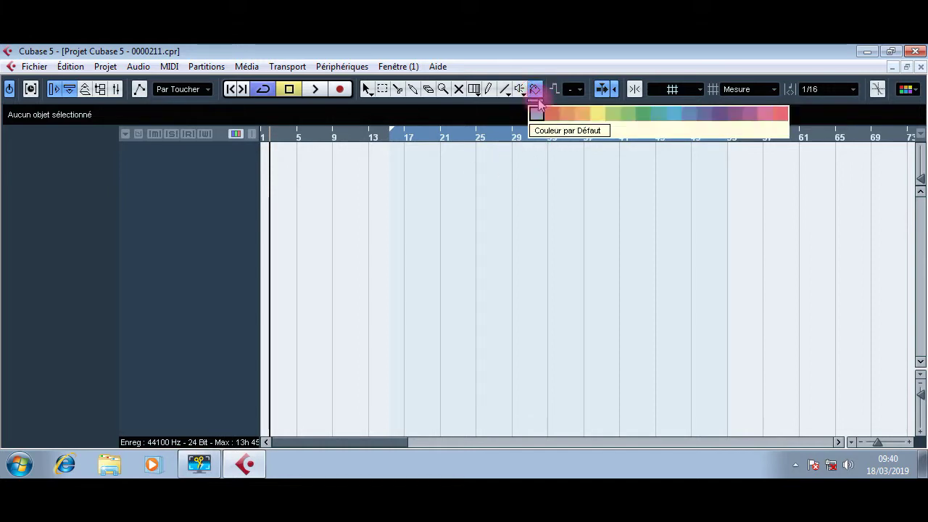
{"action": "left_click", "coordinate": [552, 114]}
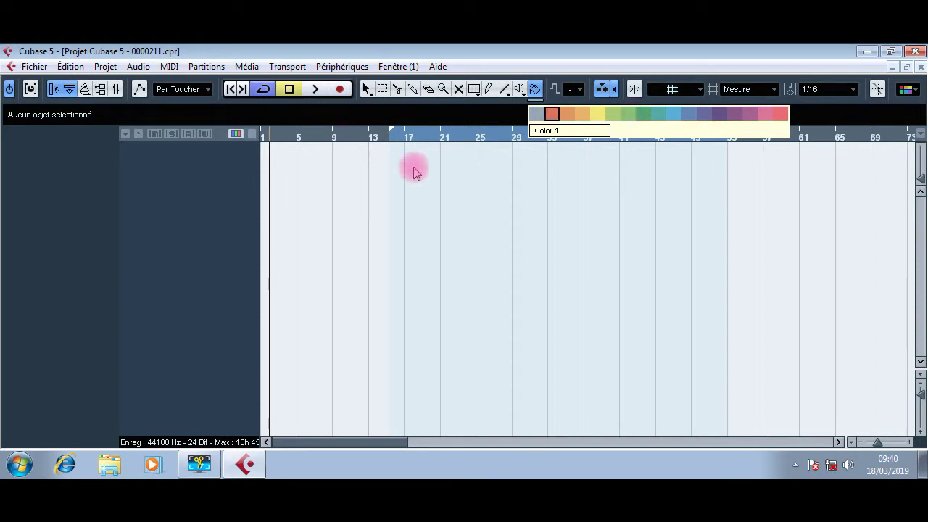
{"action": "left_click", "coordinate": [551, 182]}
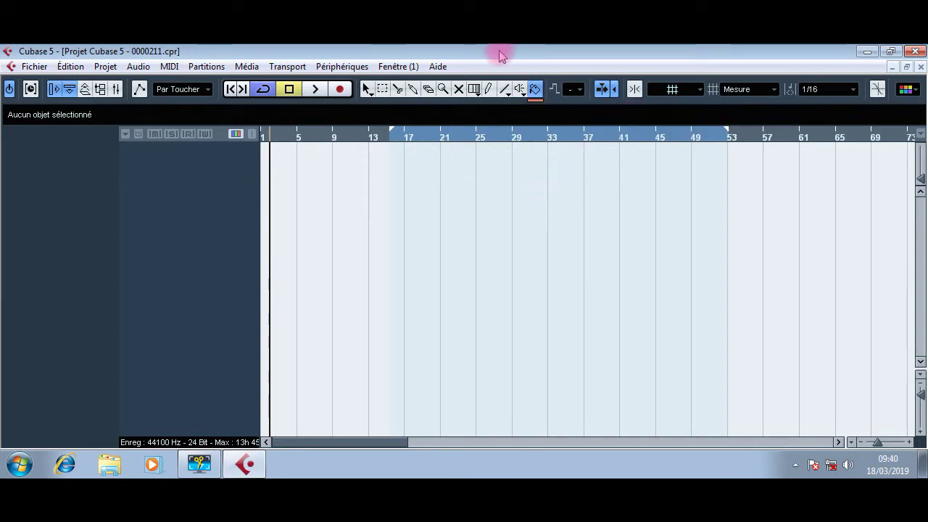
{"action": "left_click", "coordinate": [536, 102]}
{"action": "left_click", "coordinate": [535, 105]}
{"action": "left_click", "coordinate": [535, 106]}
{"action": "left_click", "coordinate": [535, 102]}
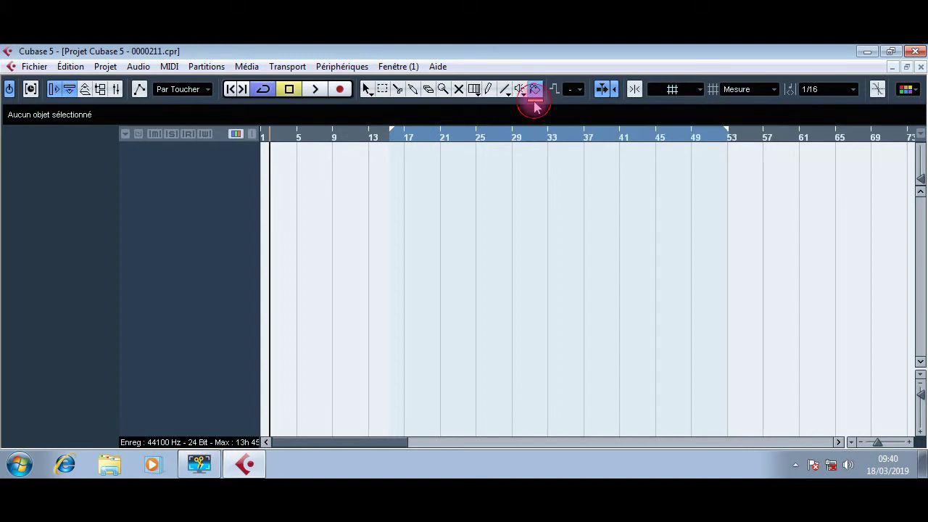
Check the grid type setting, keeping Mesure, and return the project cursor to the start of the timeline.
{"action": "left_click", "coordinate": [736, 90]}
{"action": "left_click", "coordinate": [737, 89]}
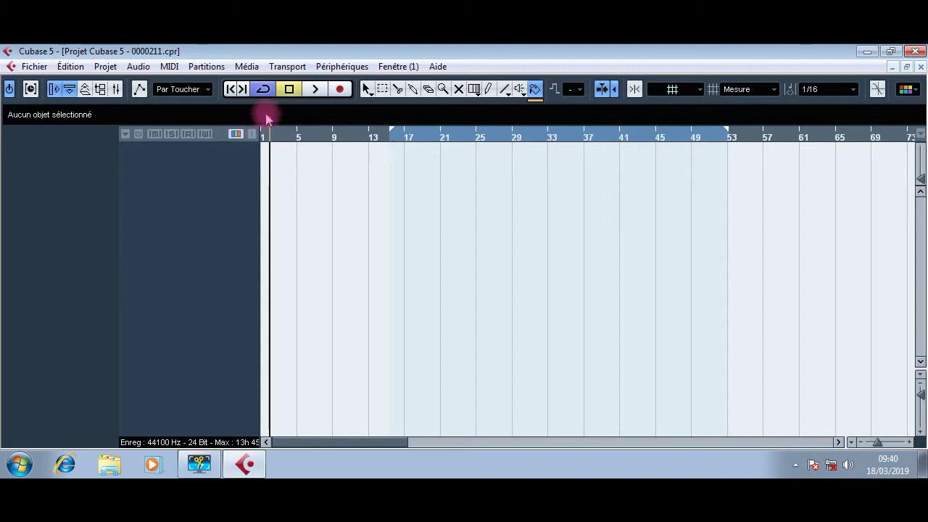
{"action": "left_click", "coordinate": [232, 89]}
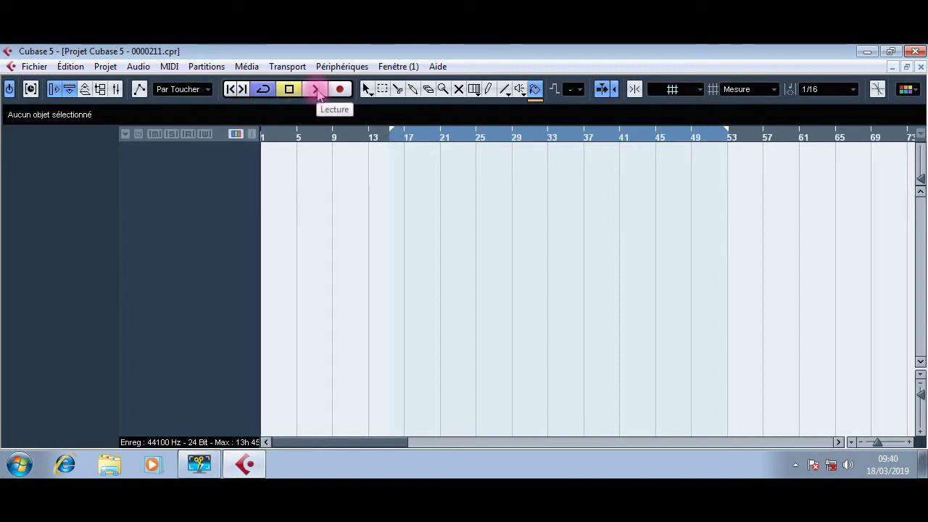
Play the empty project from its start and magnify the timeline horizontally until the individual bars are numbered in the ruler.
{"action": "left_click", "coordinate": [317, 89]}
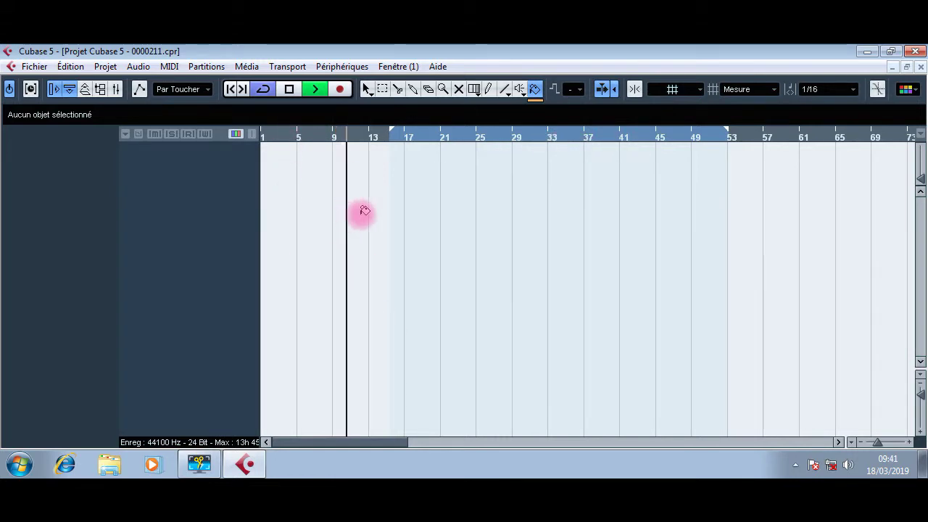
{"action": "left_click", "coordinate": [910, 441]}
{"action": "left_click", "coordinate": [910, 442]}
{"action": "left_click", "coordinate": [910, 442]}
{"action": "left_click", "coordinate": [910, 442]}
{"action": "left_click", "coordinate": [909, 441]}
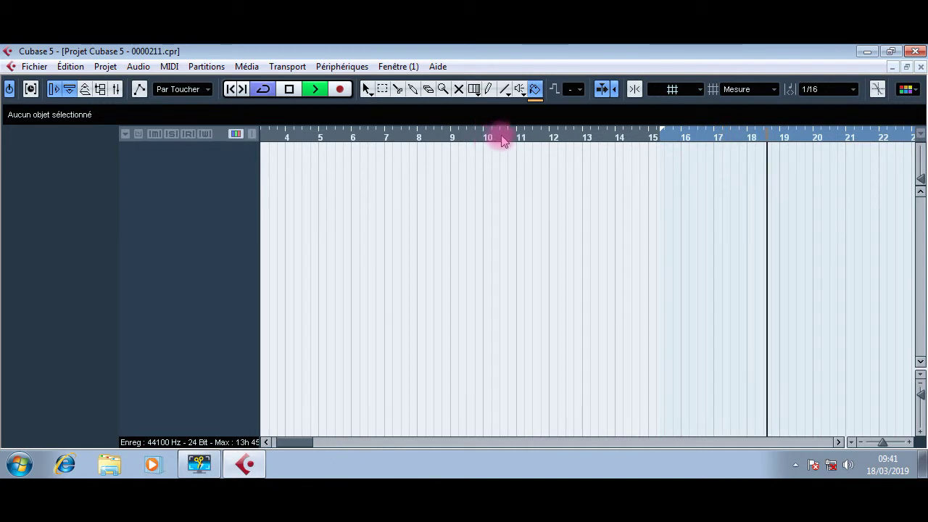
Stop playback and return the project cursor to bar 1 at the start of the timeline.
{"action": "left_click_drag", "start_coordinate": [290, 441], "coordinate": [282, 442]}
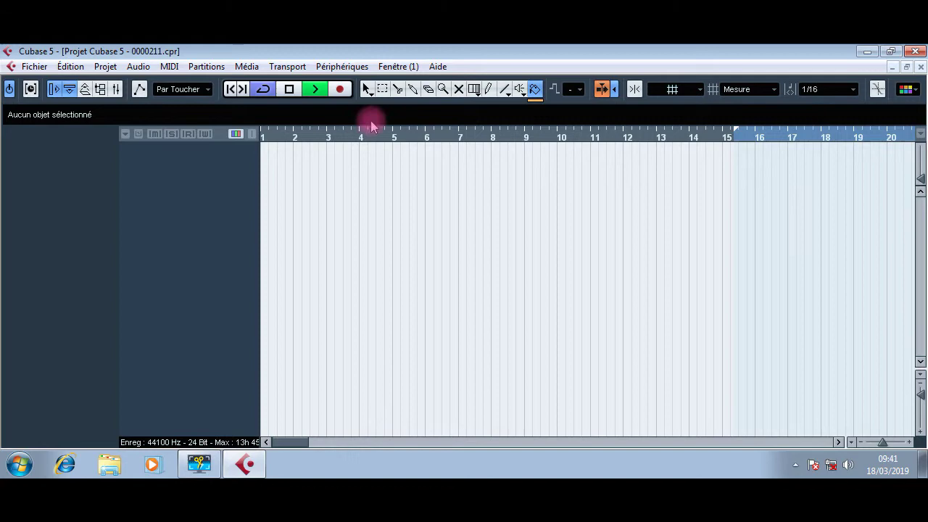
{"action": "left_click", "coordinate": [290, 89]}
{"action": "left_click", "coordinate": [230, 89]}
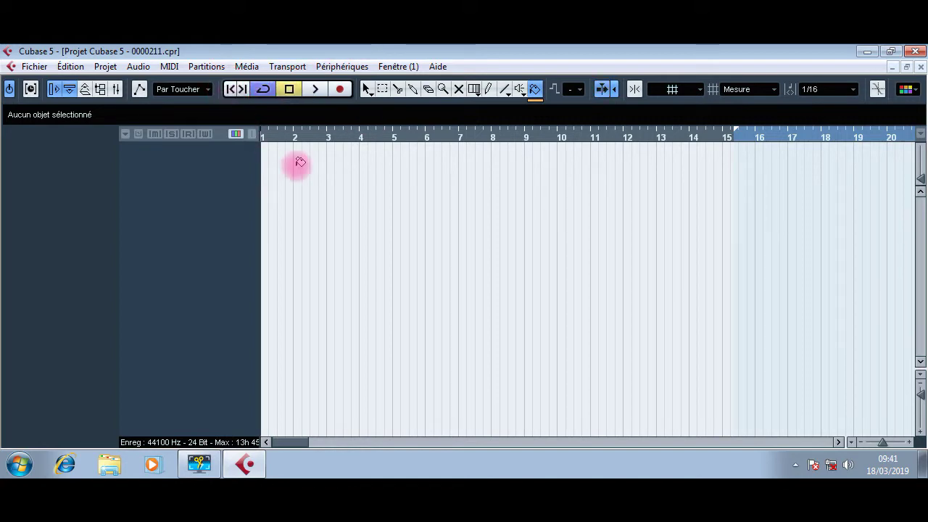
Try the Temps grid type, replace it with Quantification, and turn on Snap (Calage).
{"action": "left_click", "coordinate": [736, 89]}
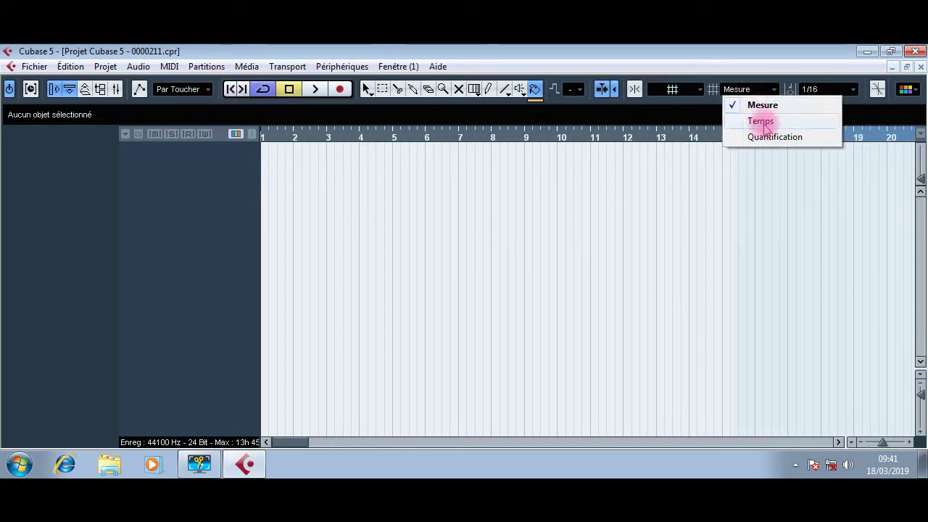
{"action": "left_click", "coordinate": [760, 121]}
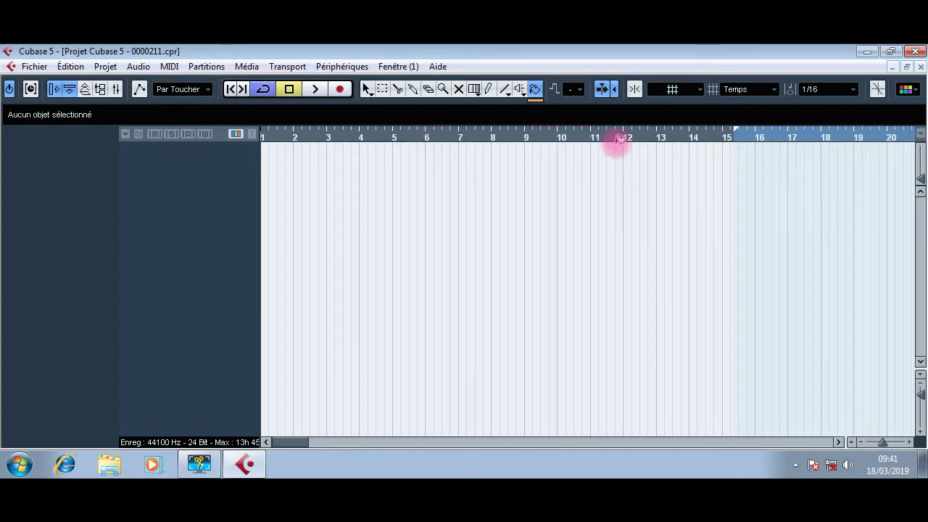
{"action": "left_click", "coordinate": [732, 89]}
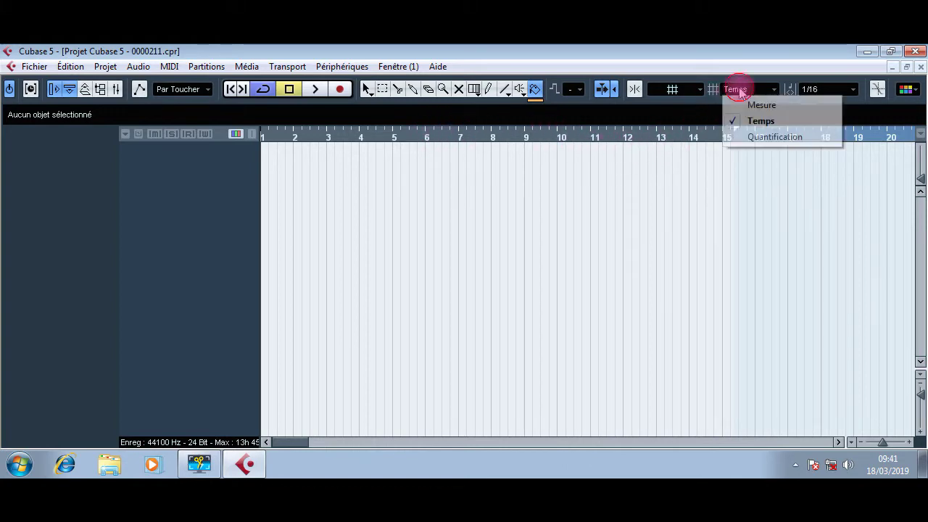
{"action": "left_click", "coordinate": [764, 137]}
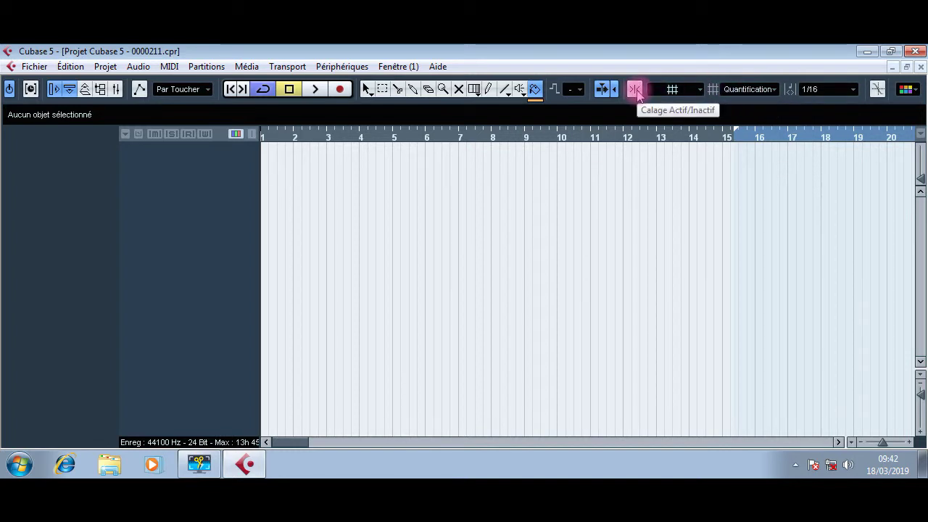
{"action": "left_click", "coordinate": [635, 90]}
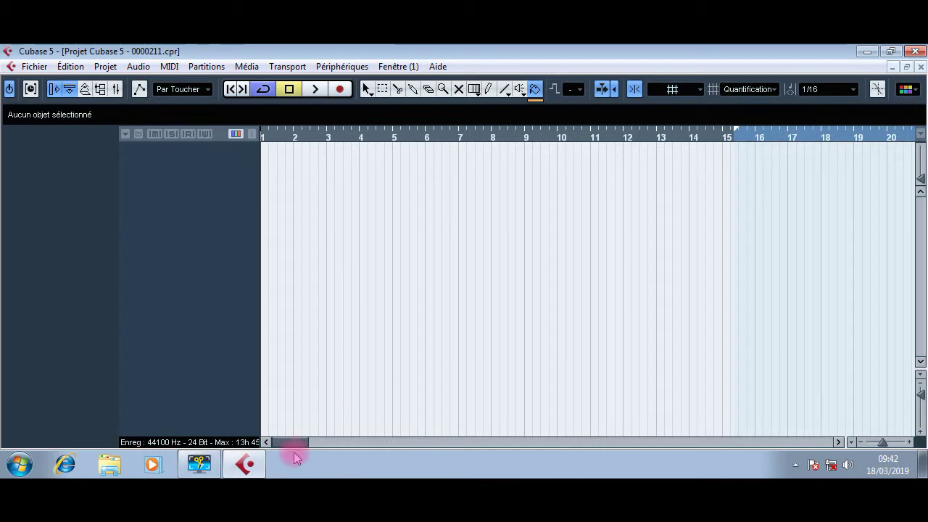
{"action": "left_click", "coordinate": [203, 468]}
{"action": "left_click", "coordinate": [189, 432]}
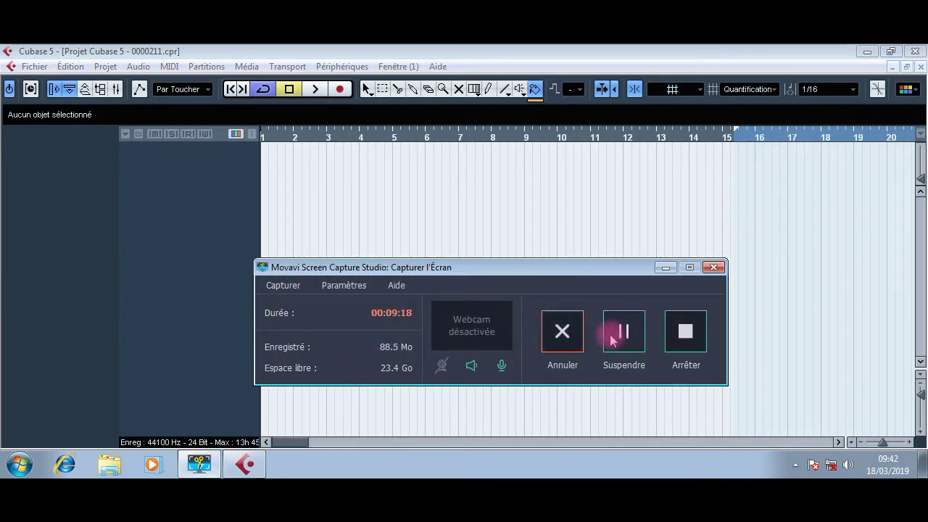
{"action": "left_click", "coordinate": [664, 269]}
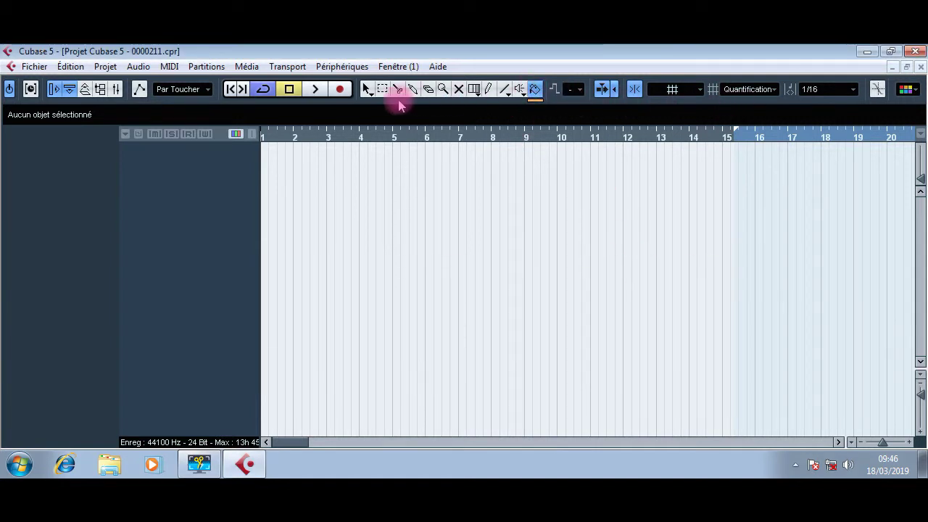
{"action": "left_click", "coordinate": [536, 93]}
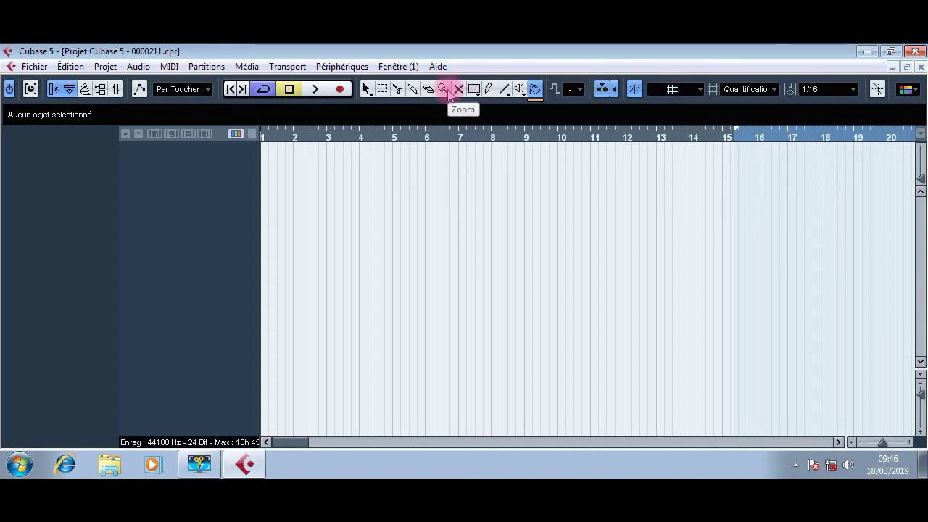
{"action": "left_click", "coordinate": [635, 91]}
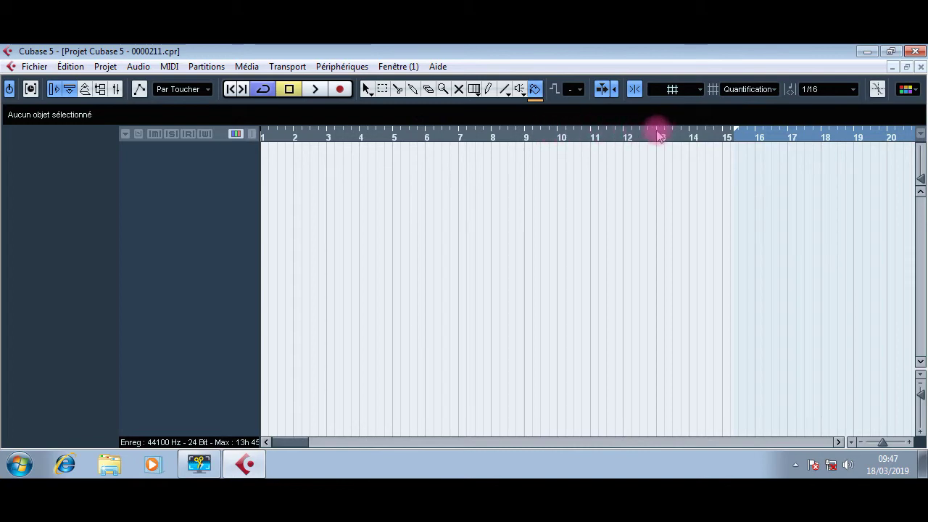
{"action": "left_click", "coordinate": [747, 93]}
{"action": "left_click", "coordinate": [747, 93]}
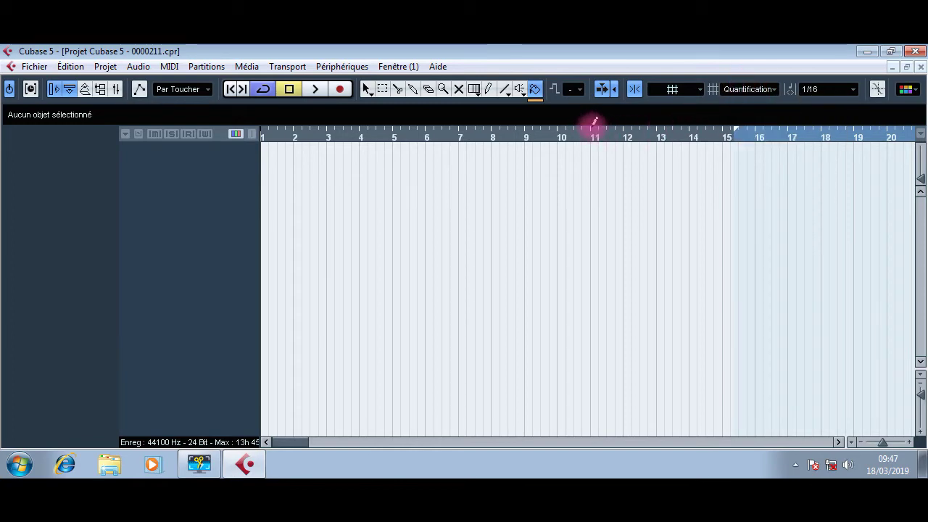
Mark a locator range from about bar 11 to bar 13, extend its end to about bar 13.5, and turn off Snap.
{"action": "left_click_drag", "start_coordinate": [599, 123], "coordinate": [661, 137]}
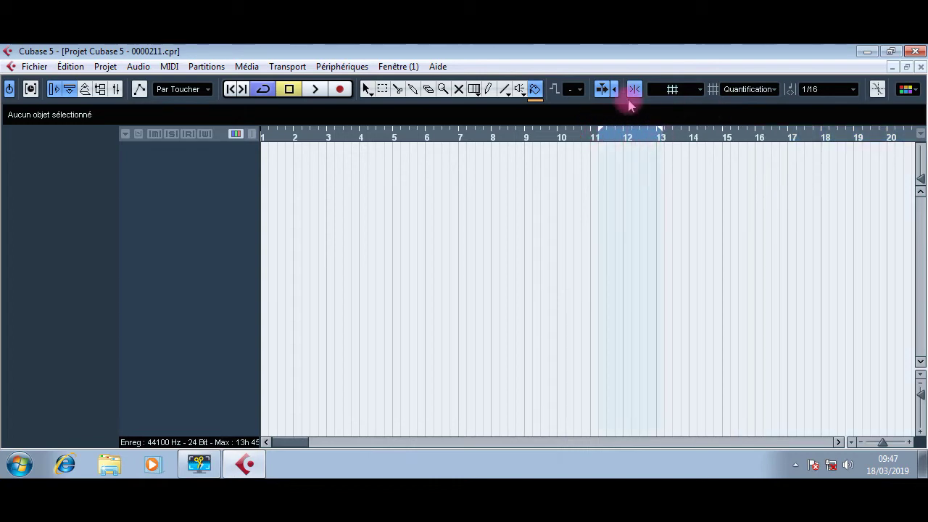
{"action": "left_click", "coordinate": [639, 90]}
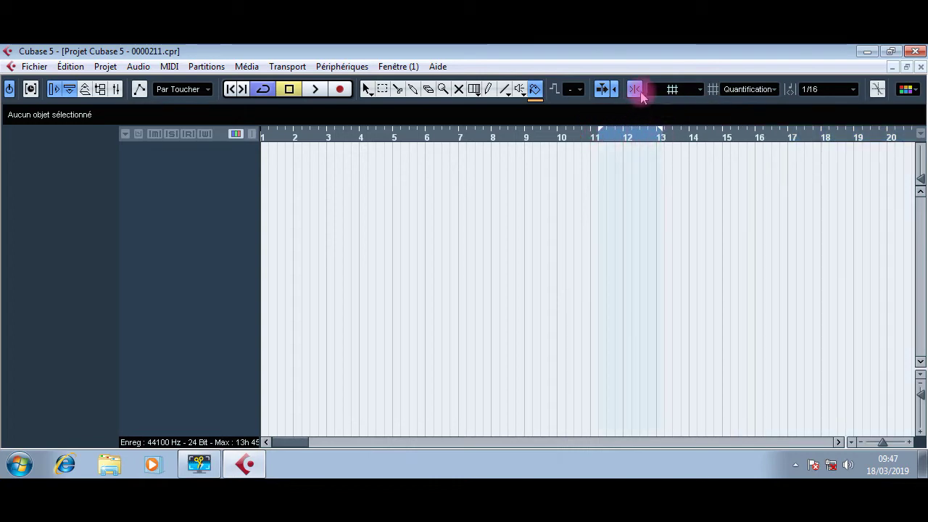
{"action": "left_click_drag", "start_coordinate": [661, 133], "coordinate": [676, 138]}
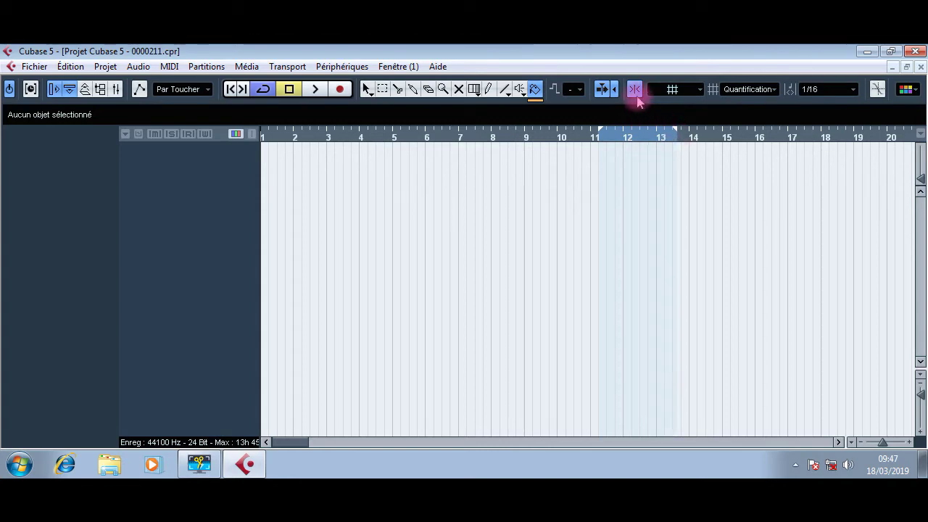
{"action": "left_click", "coordinate": [634, 90]}
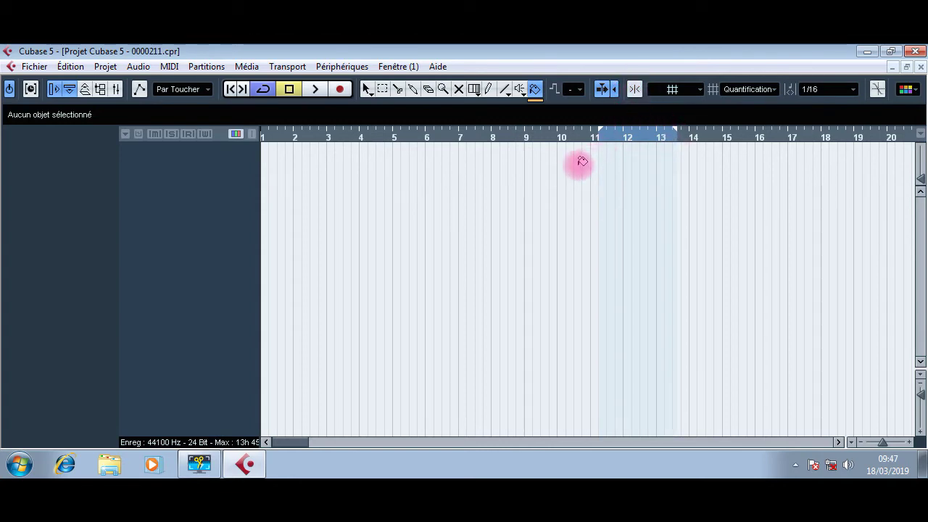